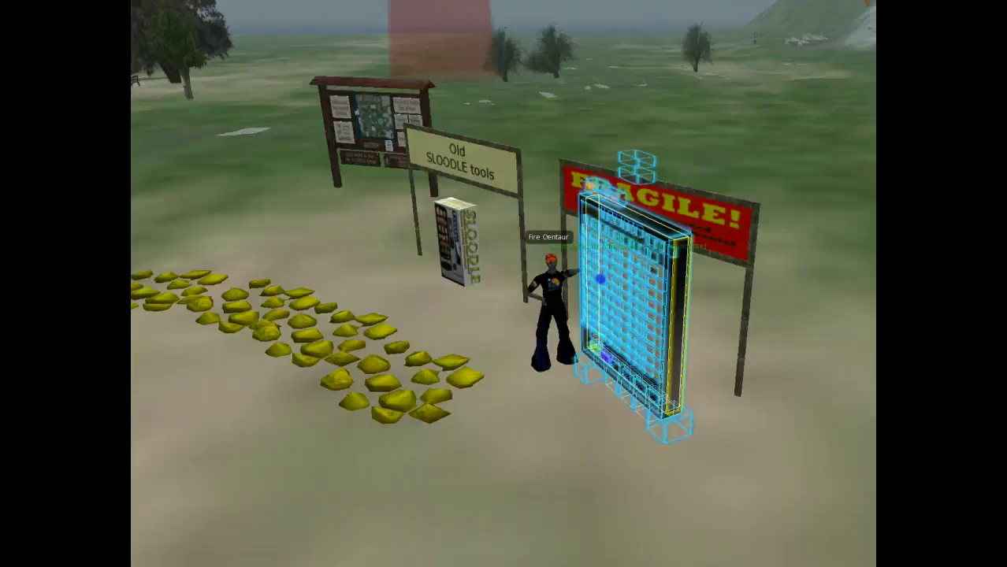
- Move the Trivia scoreboard down to just beside the red FRAGILE! sign and deselect it
{"action": "left_click_drag", "start_coordinate": [660, 55], "coordinate": [601, 277]}
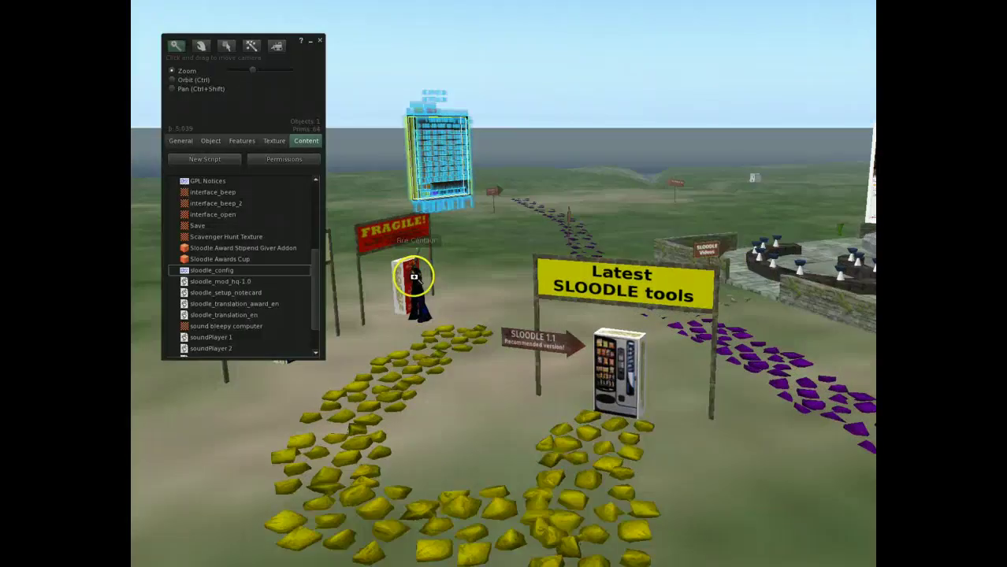
{"action": "left_click_drag", "start_coordinate": [414, 276], "coordinate": [600, 279]}
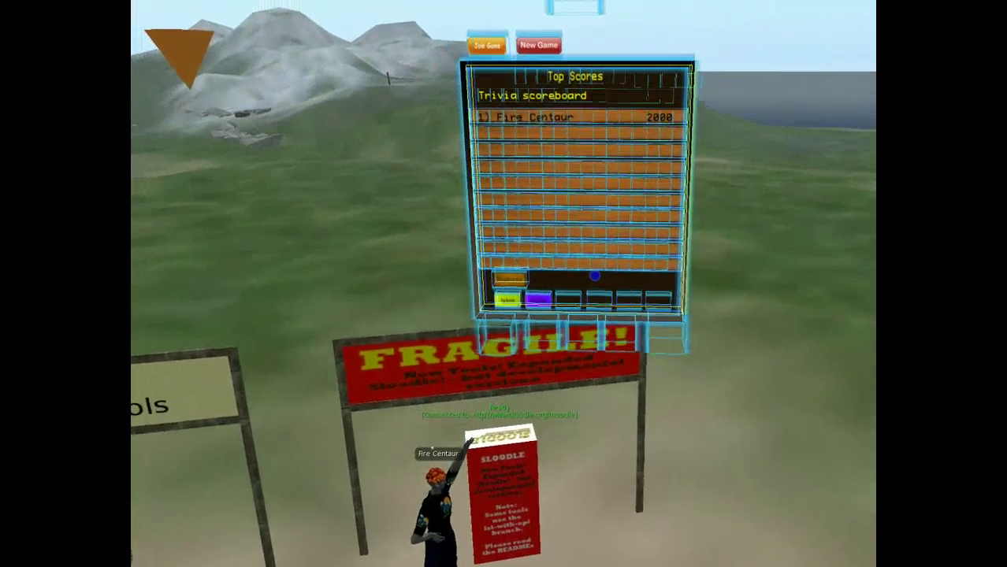
{"action": "left_click", "coordinate": [718, 179]}
{"action": "left_click", "coordinate": [620, 172]}
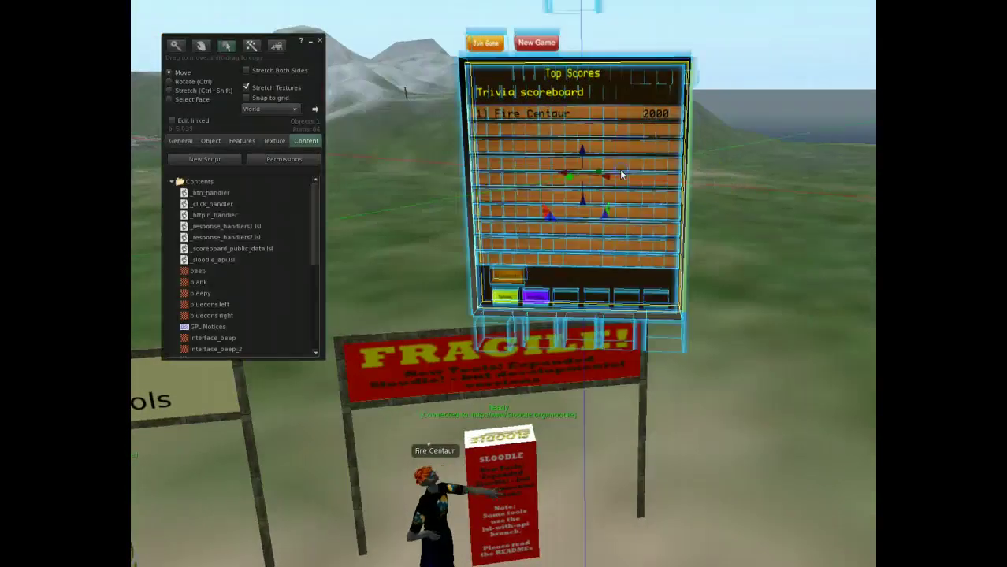
{"action": "left_click_drag", "start_coordinate": [590, 157], "coordinate": [643, 345]}
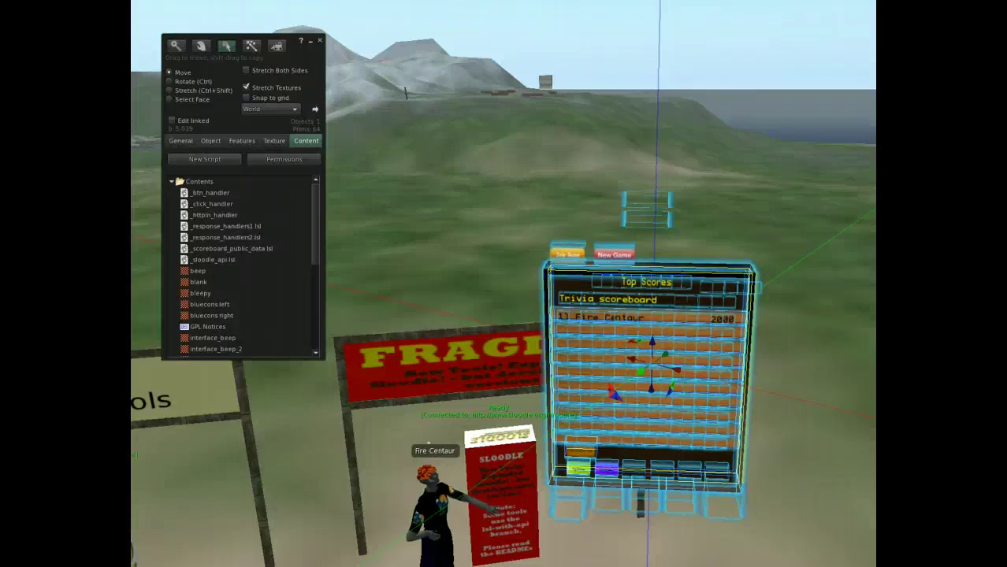
{"action": "left_click", "coordinate": [588, 516]}
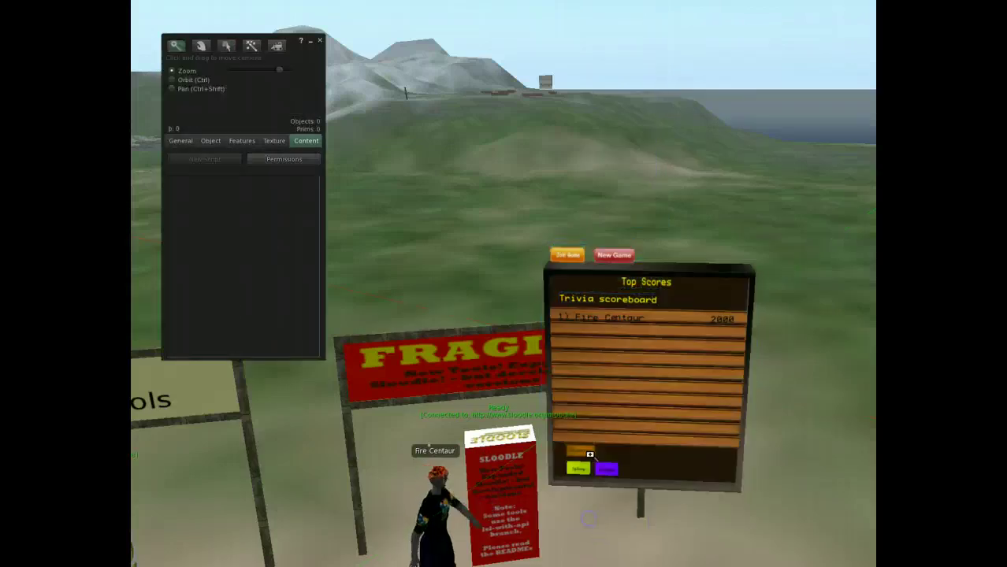
{"action": "left_click", "coordinate": [590, 453], "text": "alt"}
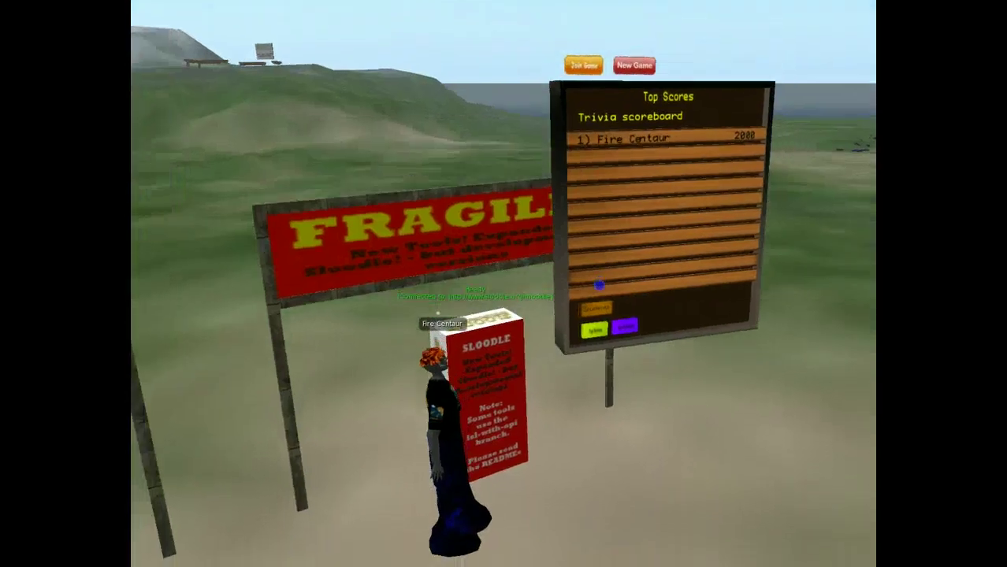
{"action": "left_click_drag", "start_coordinate": [599, 285], "coordinate": [601, 278]}
- Switch to the Moodle site in the browser and open the SLOODLE Controller of Course Fullname 101
{"action": "key", "text": "ctrl+b"}
{"action": "key", "text": "alt+Tab"}
{"action": "key", "text": "alt+Tab"}
{"action": "left_click", "coordinate": [418, 234]}
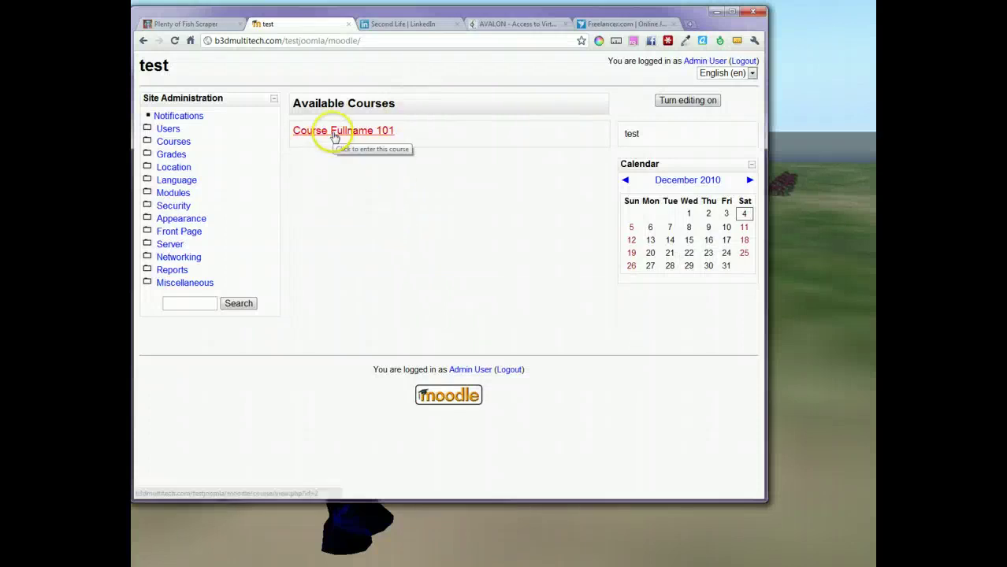
{"action": "left_click", "coordinate": [371, 133]}
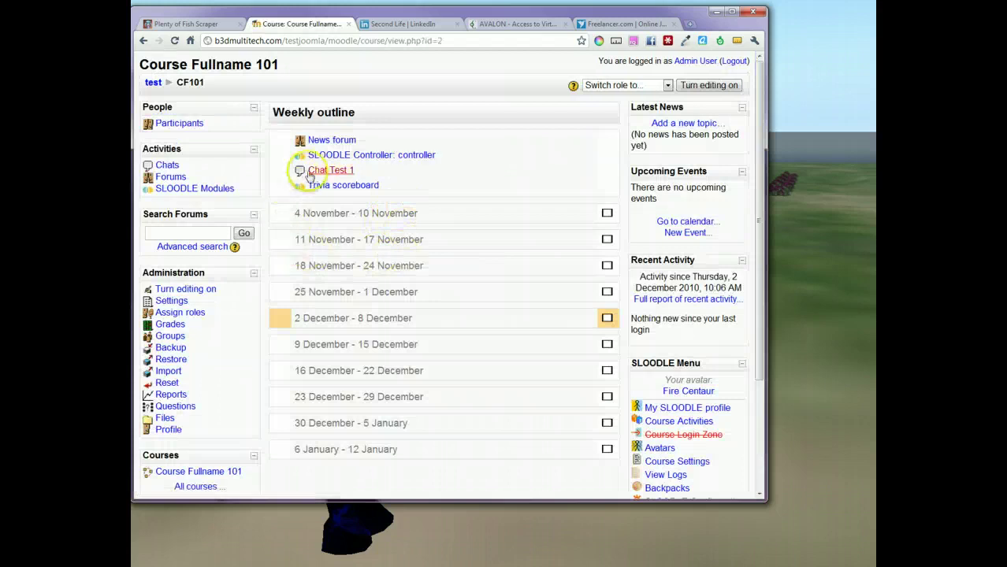
{"action": "left_click", "coordinate": [381, 157]}
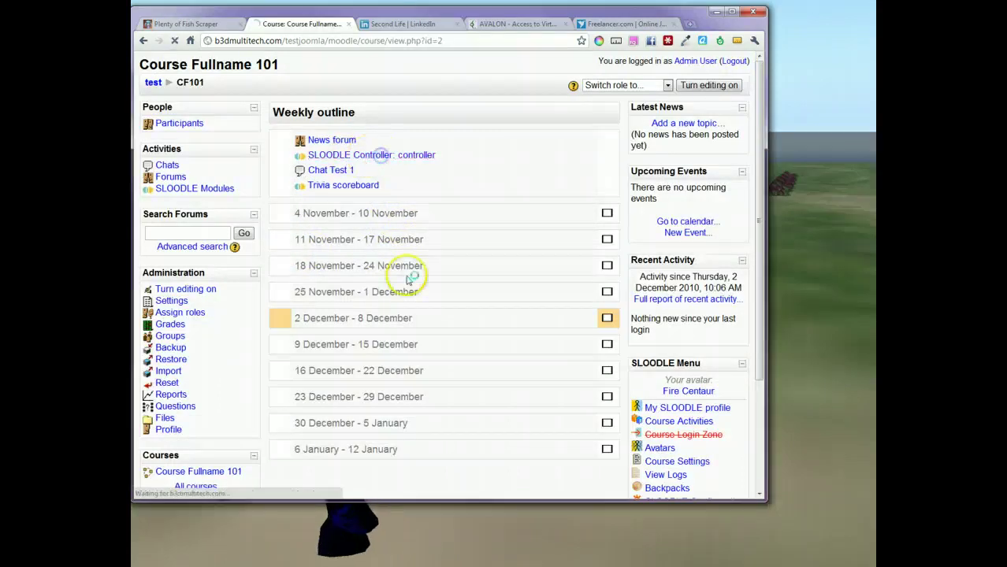
- Generate a SLOODLE configuration notecard for the Sloodle API HQ object
{"action": "scroll", "coordinate": [393, 322], "scroll_direction": "down", "scroll_amount": 3}
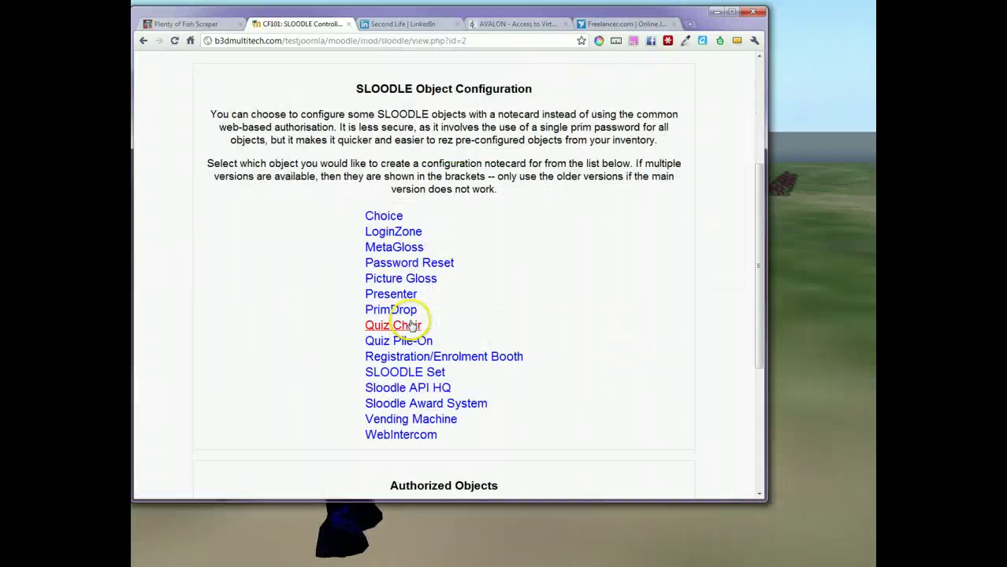
{"action": "left_click", "coordinate": [409, 391]}
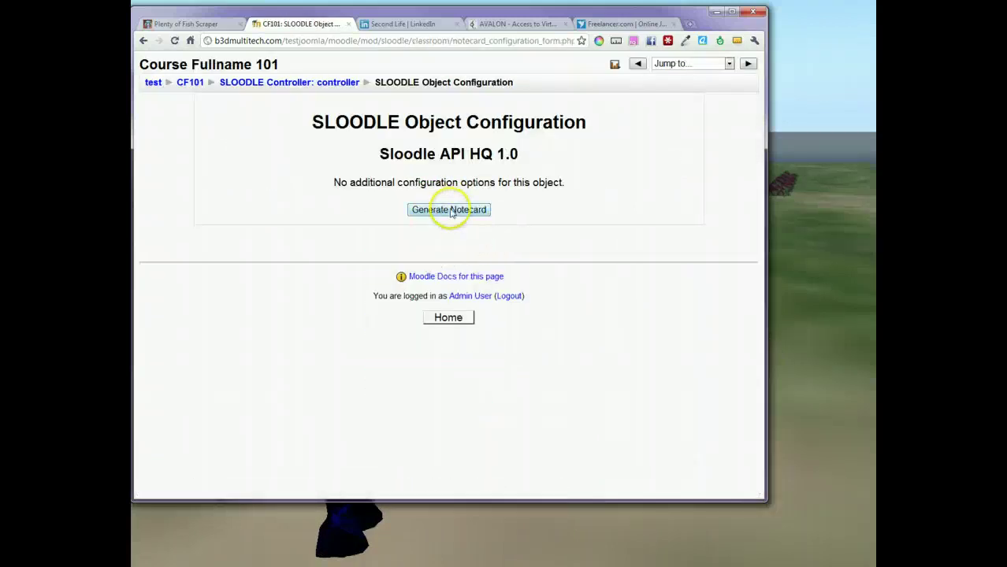
{"action": "left_click", "coordinate": [449, 210]}
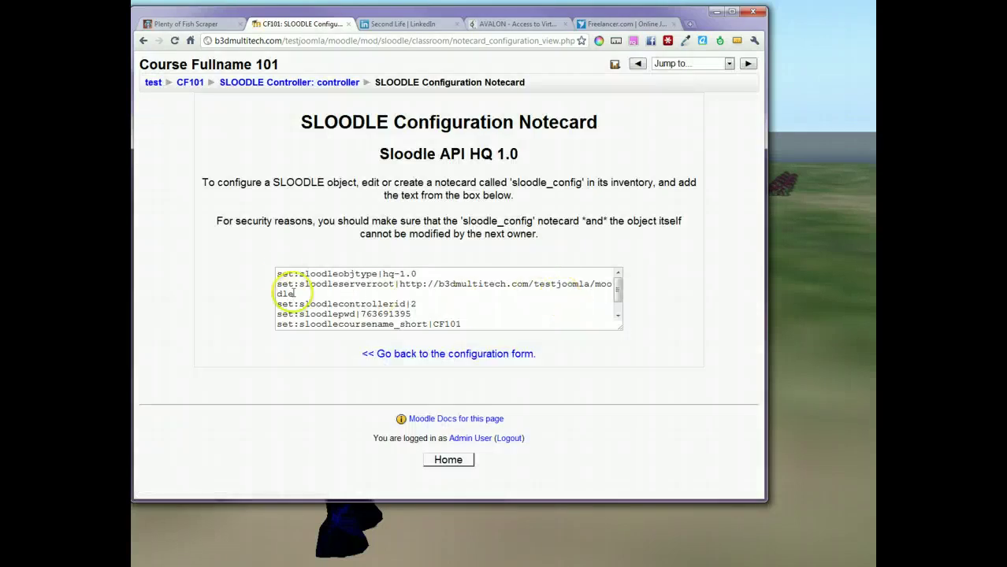
- Copy the whole generated configuration text of the Sloodle API HQ notecard
{"action": "left_click_drag", "start_coordinate": [276, 273], "coordinate": [345, 290]}
{"action": "left_click", "coordinate": [565, 317], "text": "shift"}
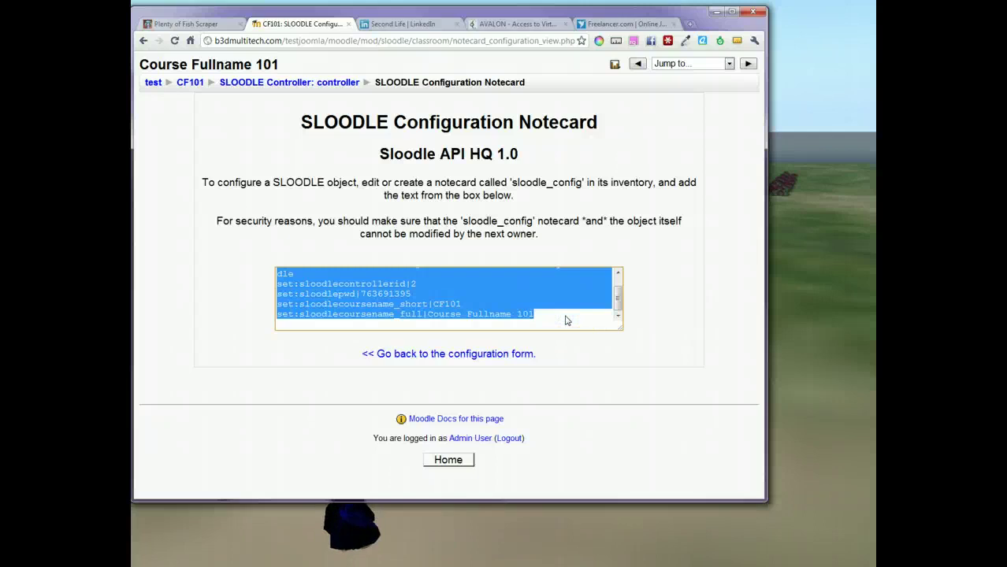
{"action": "right_click", "coordinate": [466, 291]}
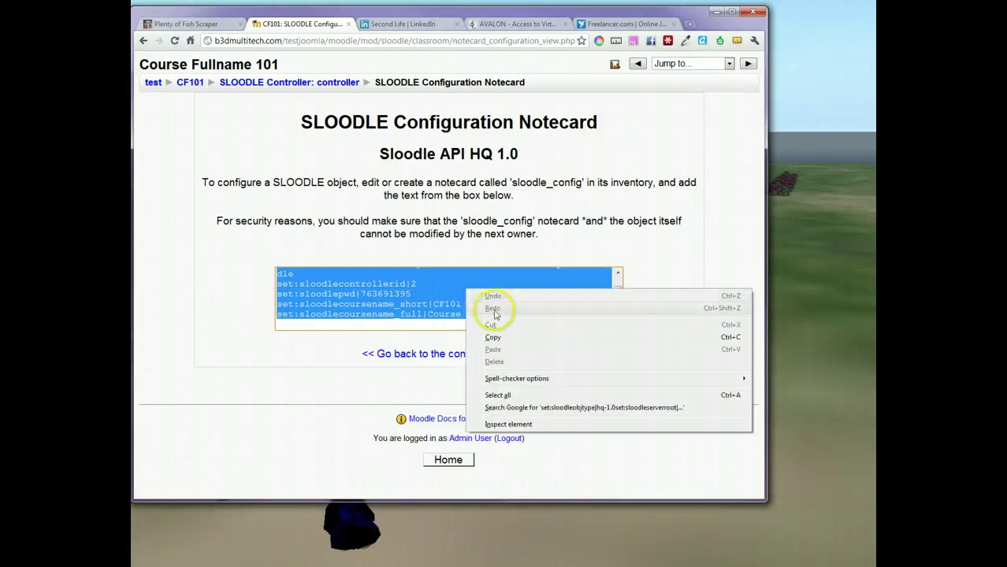
{"action": "left_click", "coordinate": [499, 334]}
- Switch back to the virtual world, edit the scoreboard and open the sloodle_config notecard from its contents in an enlarged window
{"action": "left_click", "coordinate": [787, 297]}
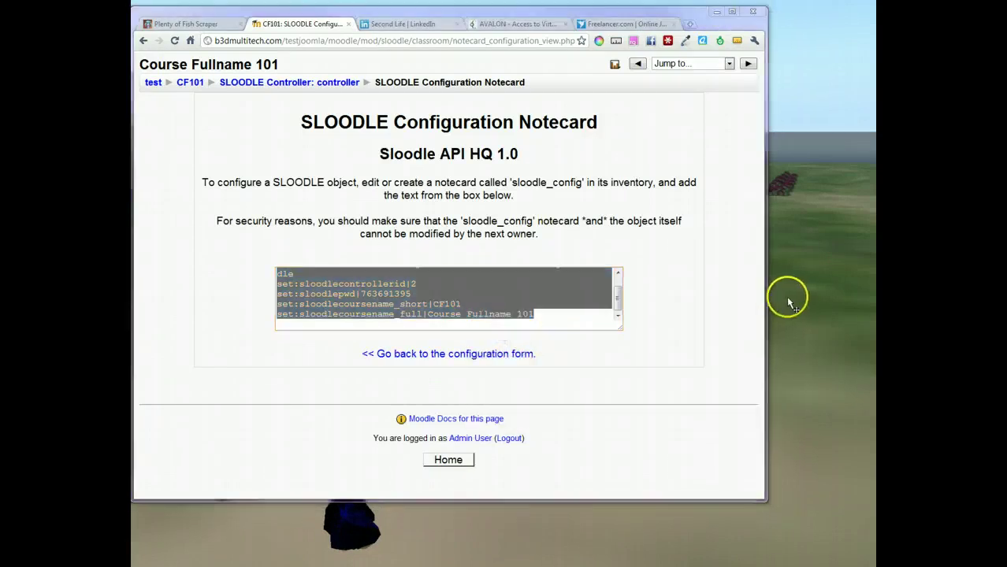
{"action": "right_click", "coordinate": [531, 251]}
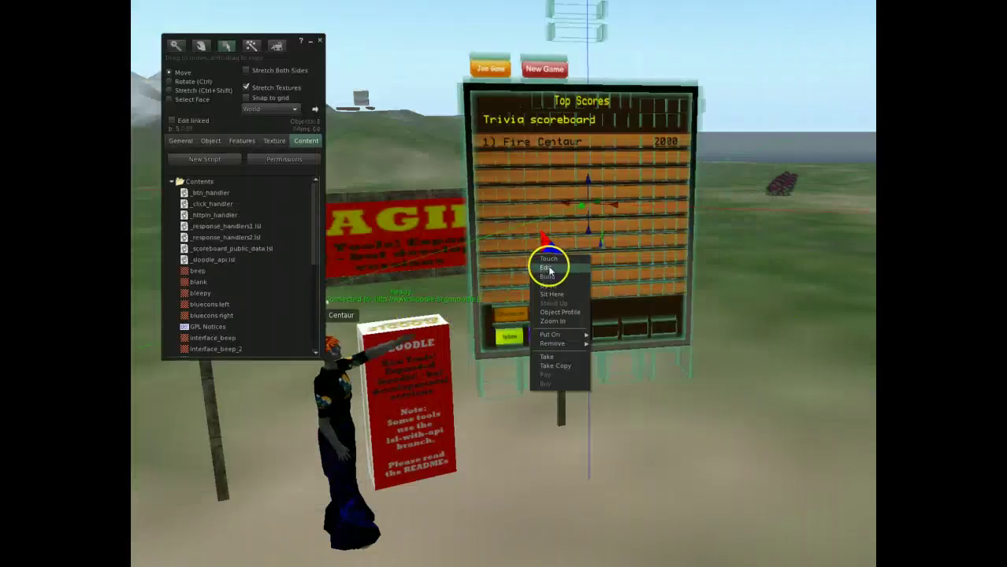
{"action": "left_click", "coordinate": [549, 270]}
{"action": "left_click_drag", "start_coordinate": [316, 205], "coordinate": [316, 205]}
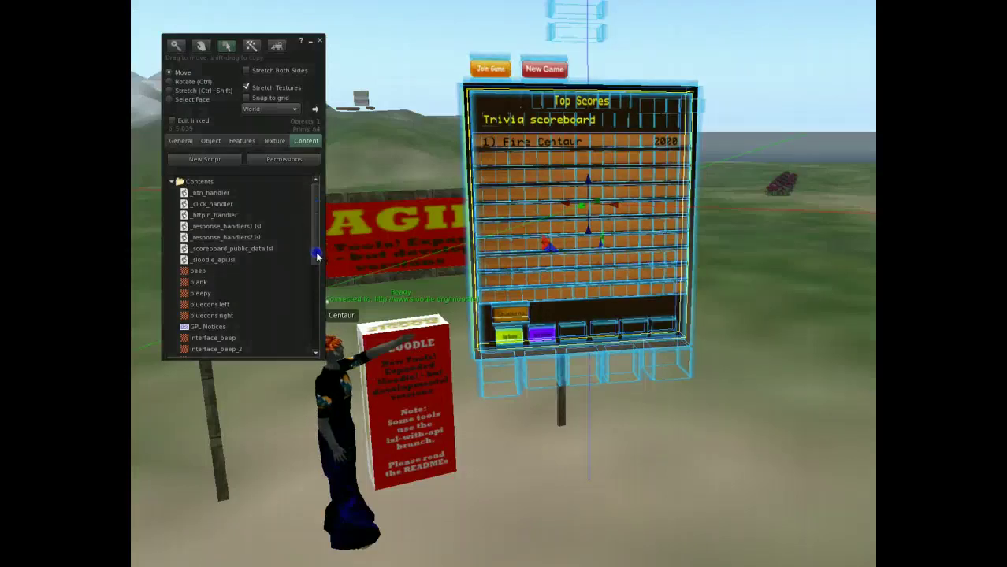
{"action": "left_click_drag", "start_coordinate": [315, 249], "coordinate": [316, 307]}
{"action": "left_click", "coordinate": [203, 288]}
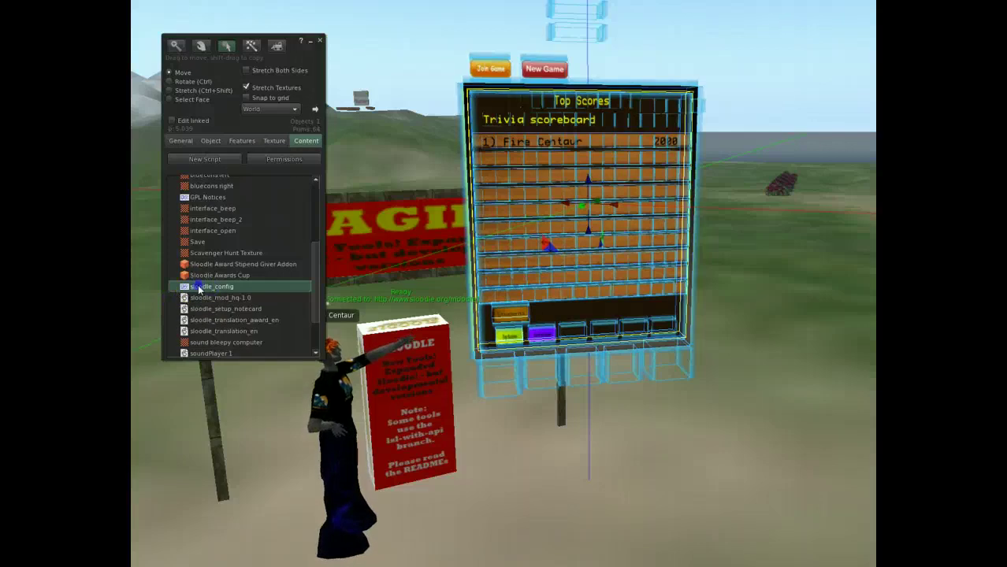
{"action": "double_click", "coordinate": [199, 287]}
{"action": "left_click_drag", "start_coordinate": [347, 108], "coordinate": [348, 103]}
{"action": "left_click_drag", "start_coordinate": [434, 296], "coordinate": [508, 424]}
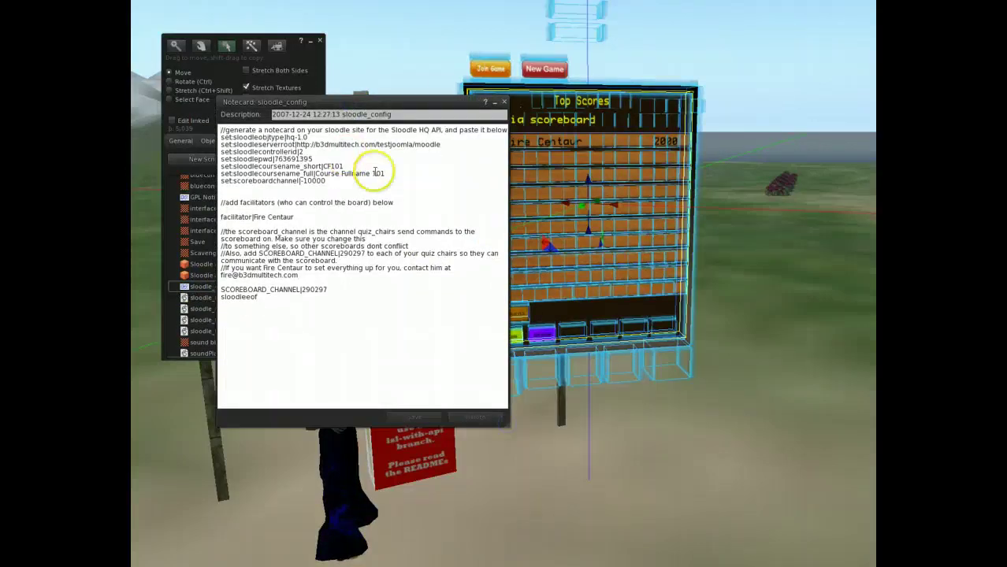
- Replace the existing site settings in the notecard, including the sloodlepwd password, with the copied configuration text and add a line break after it
{"action": "left_click_drag", "start_coordinate": [388, 173], "coordinate": [193, 141]}
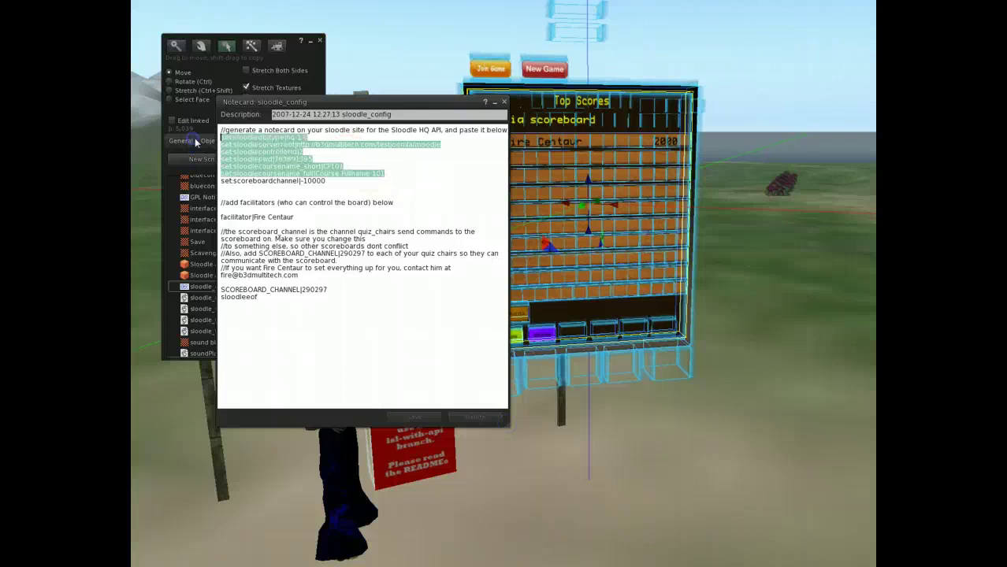
{"action": "key", "text": "ctrl+v"}
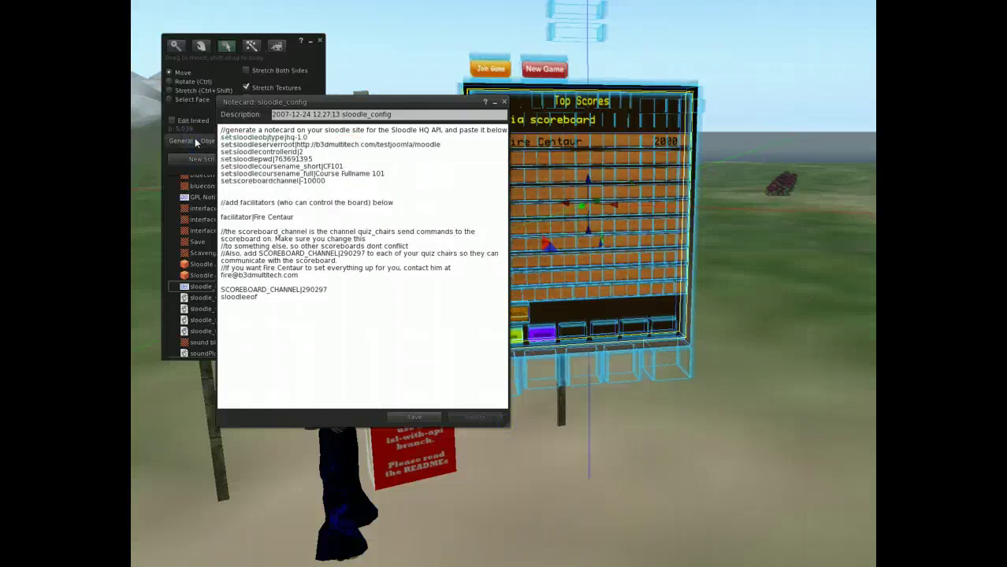
{"action": "key", "text": "Return"}
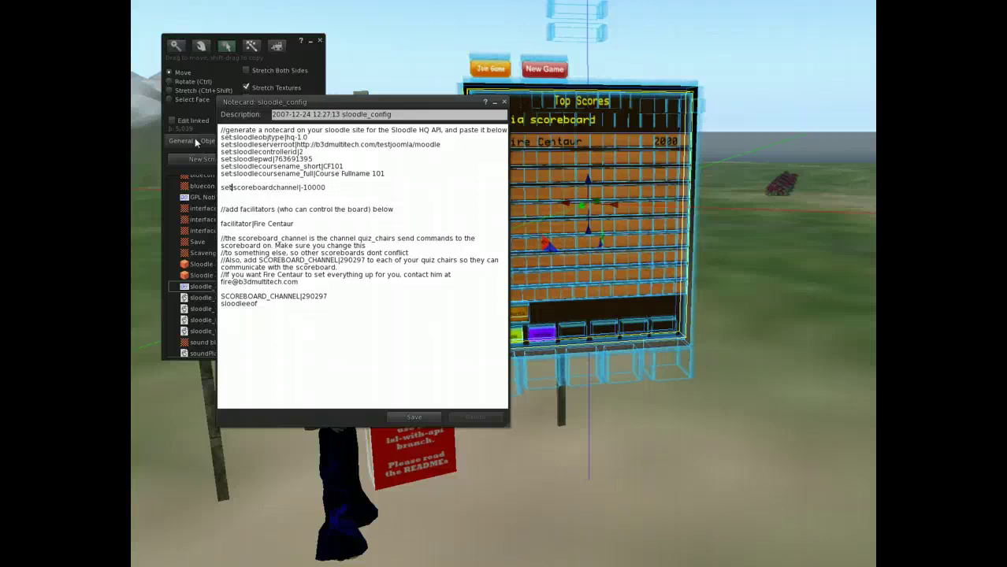
- Delete the extra line break and the SCOREBOARD_CHANNEL|290297 line, keep sloodleeof as the last line, and save the notecard
{"action": "key", "text": "Right"}
{"action": "key", "text": "Right"}
{"action": "key", "text": "Right"}
{"action": "key", "text": "Right"}
{"action": "key", "text": "Right"}
{"action": "key", "text": "Right"}
{"action": "key", "text": "Right"}
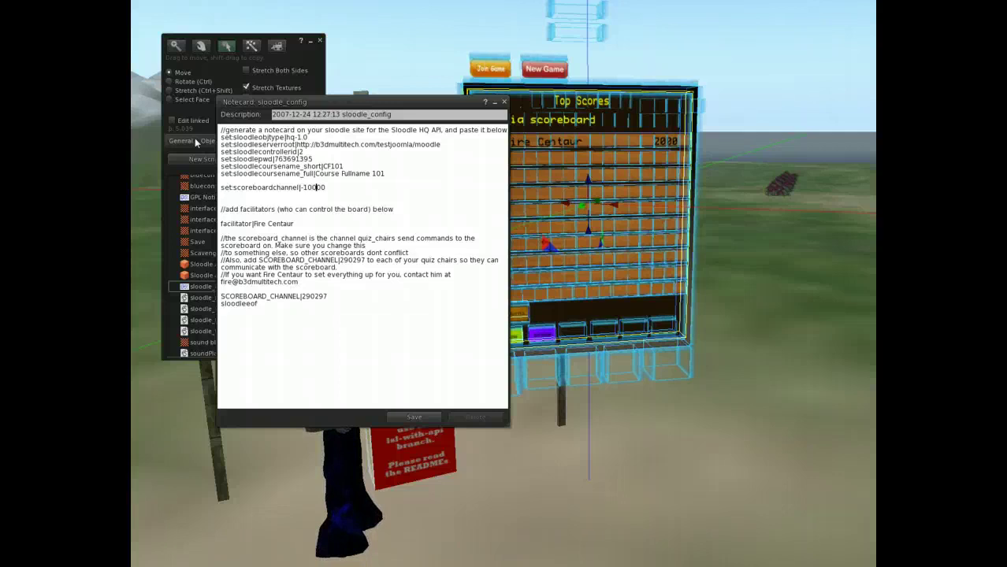
{"action": "key", "text": "Delete"}
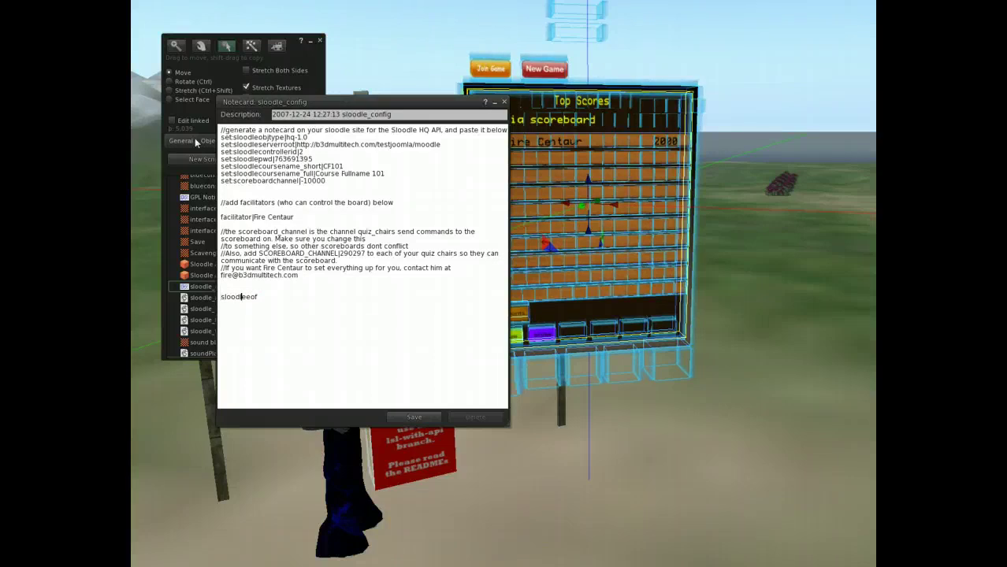
{"action": "type", "text": "f"}
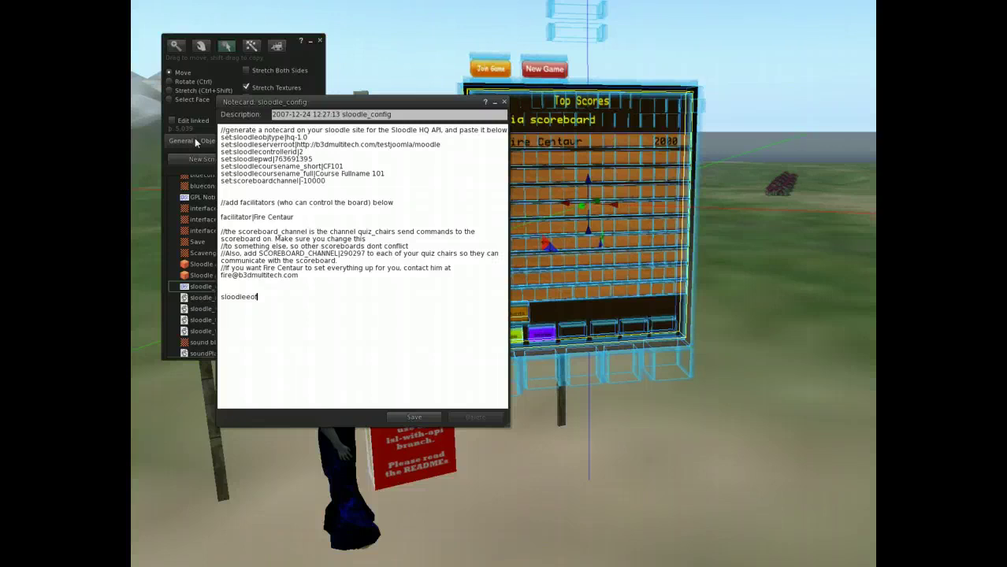
{"action": "left_click", "coordinate": [422, 419]}
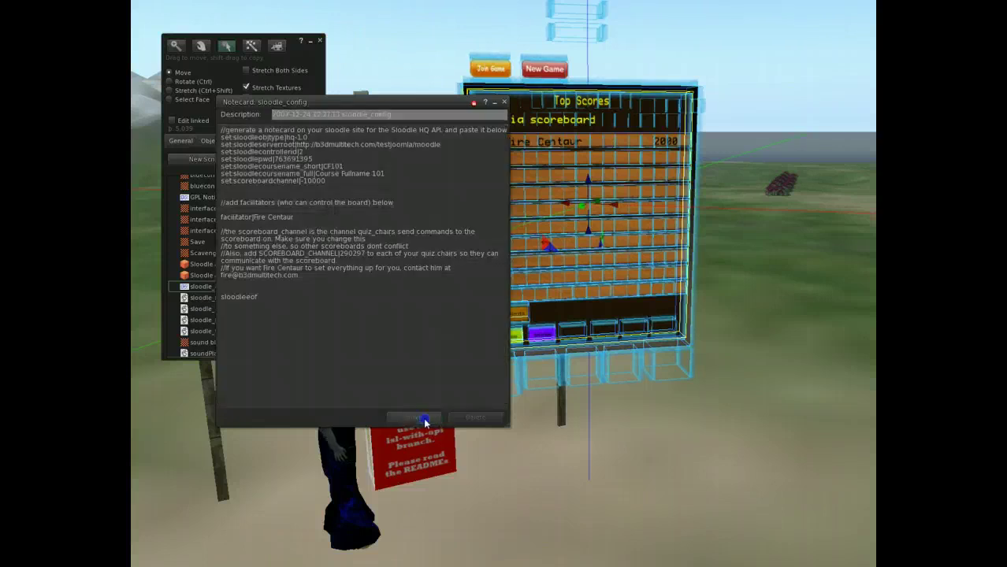
- Close the sloodle_config notecard and raise the scoreboard higher above the ground
{"action": "left_click_drag", "start_coordinate": [438, 105], "coordinate": [743, 204]}
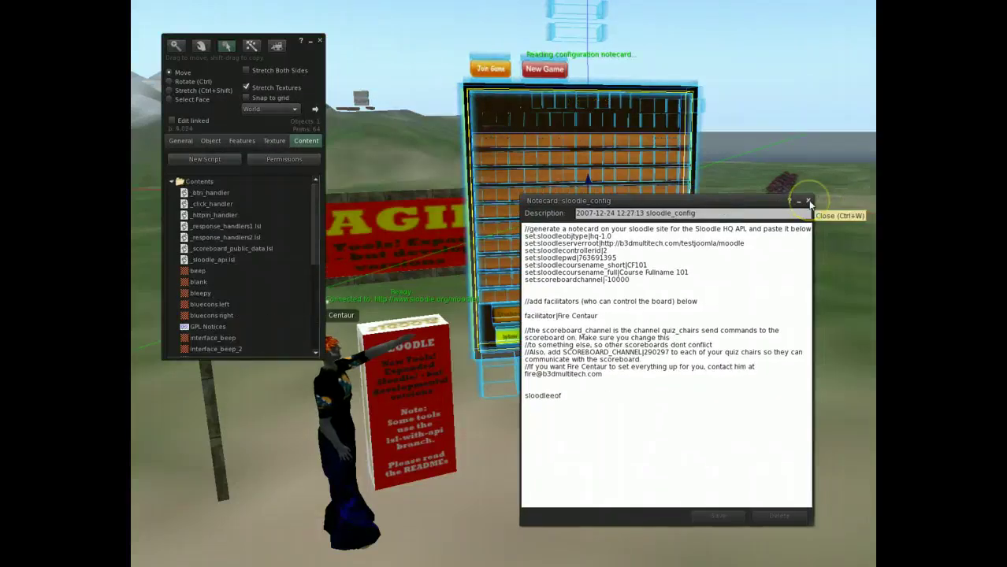
{"action": "left_click", "coordinate": [809, 202]}
{"action": "left_click", "coordinate": [319, 40]}
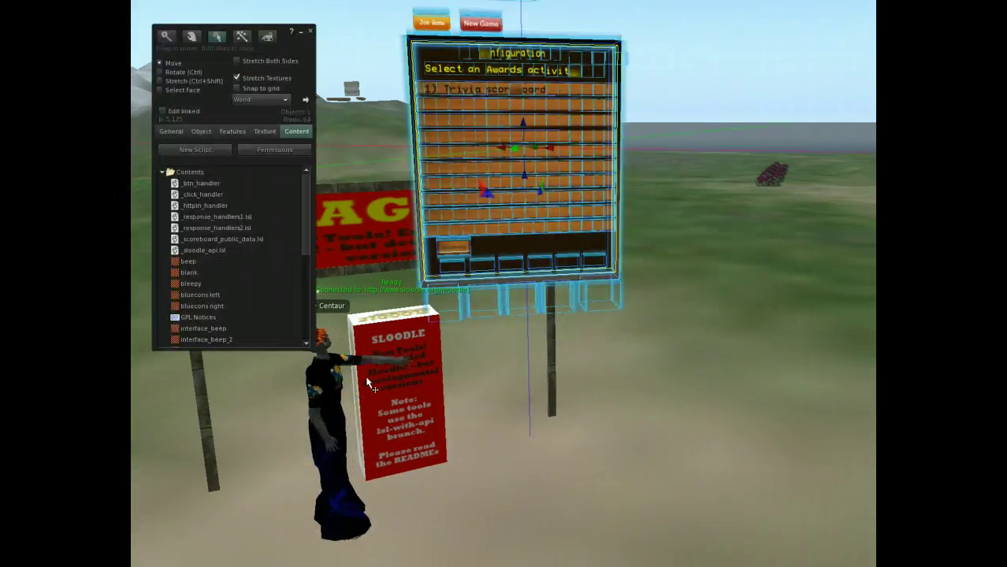
{"action": "left_click_drag", "start_coordinate": [509, 134], "coordinate": [520, 67]}
{"action": "mouse_move", "coordinate": [587, 266]}
{"action": "left_mouse_down"}
{"action": "mouse_move", "coordinate": [566, 318]}
{"action": "mouse_move", "coordinate": [550, 308]}
{"action": "mouse_move", "coordinate": [590, 272]}
{"action": "left_mouse_up"}
{"action": "left_click", "coordinate": [516, 230], "text": "alt"}
- Switch to the browser, return to the CF101 course page and turn editing on
{"action": "key", "text": "alt+Tab"}
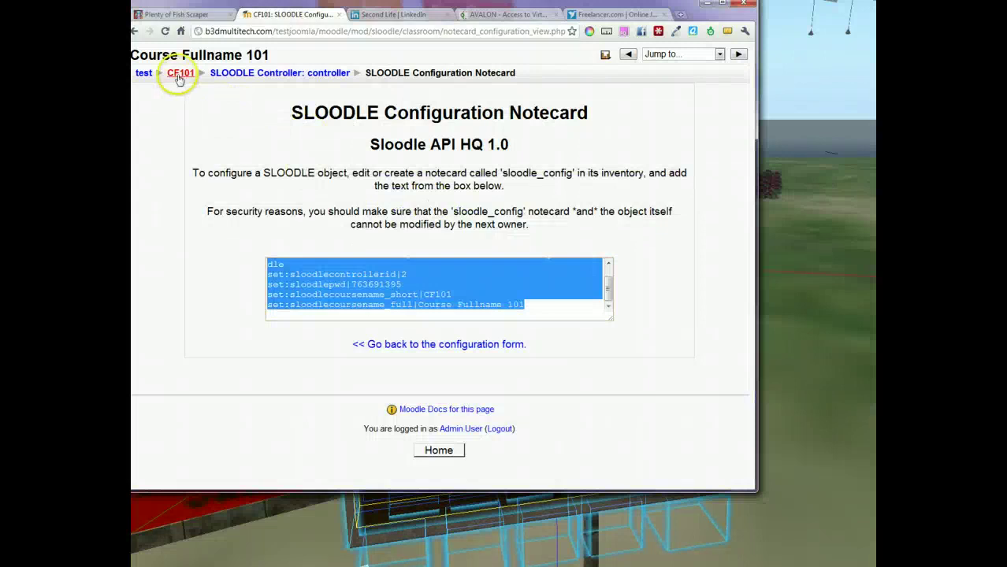
{"action": "left_click", "coordinate": [181, 72]}
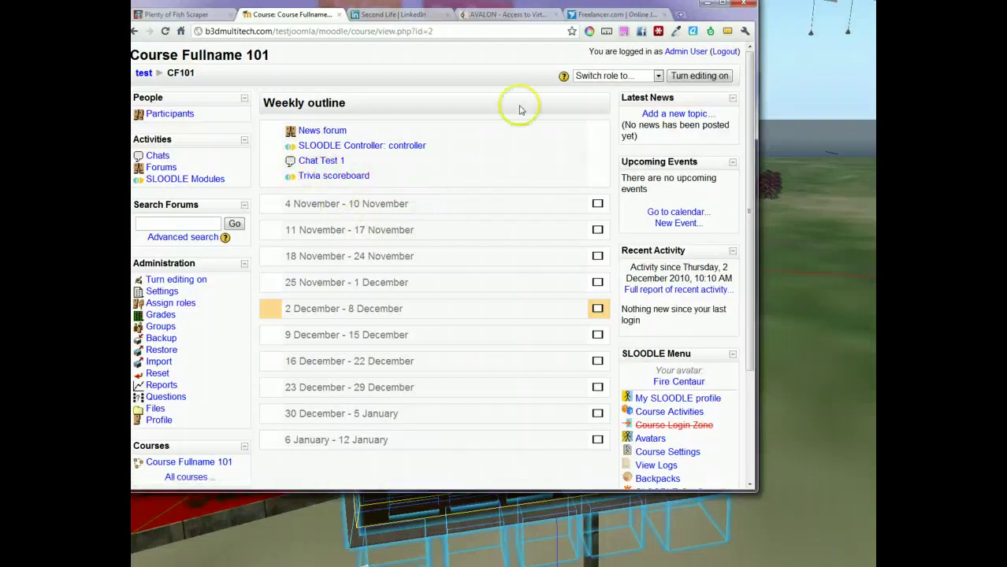
{"action": "left_click", "coordinate": [695, 77]}
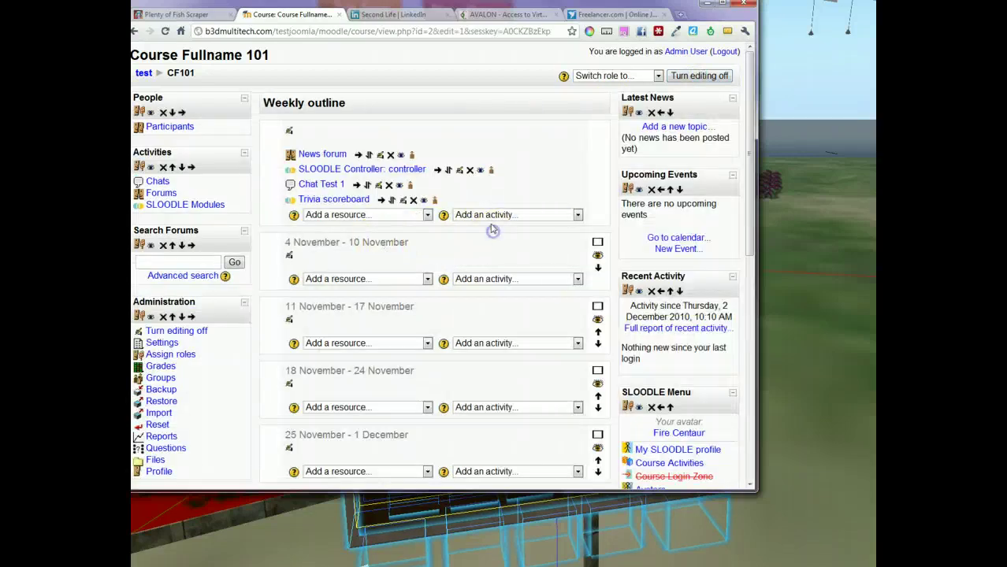
- Add a Sloodle Award System activity named "Fire's Scoreboard" to the first course section and save it, returning to the course
{"action": "left_click", "coordinate": [489, 215]}
{"action": "scroll", "coordinate": [492, 323], "scroll_direction": "down", "scroll_amount": 1}
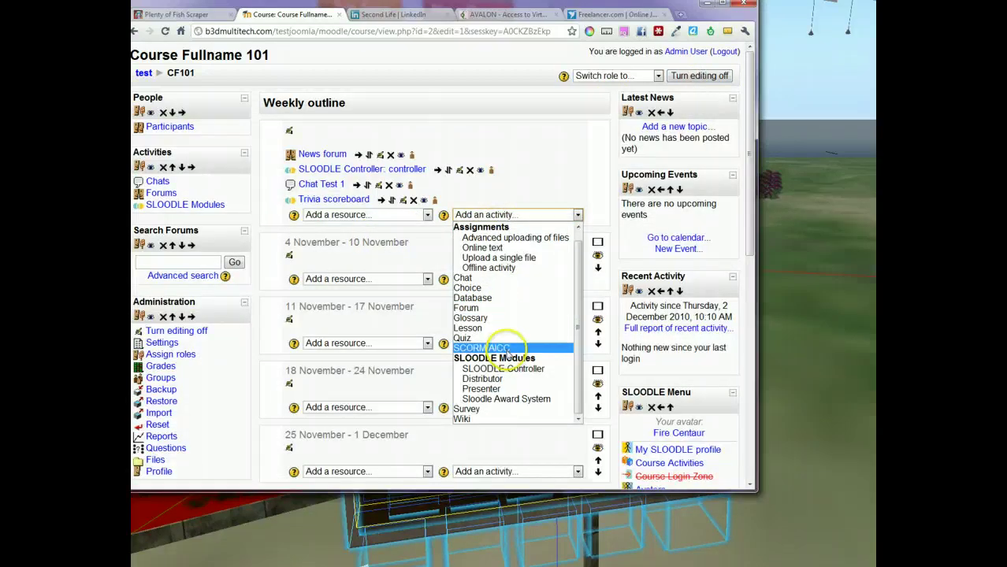
{"action": "left_click", "coordinate": [497, 399]}
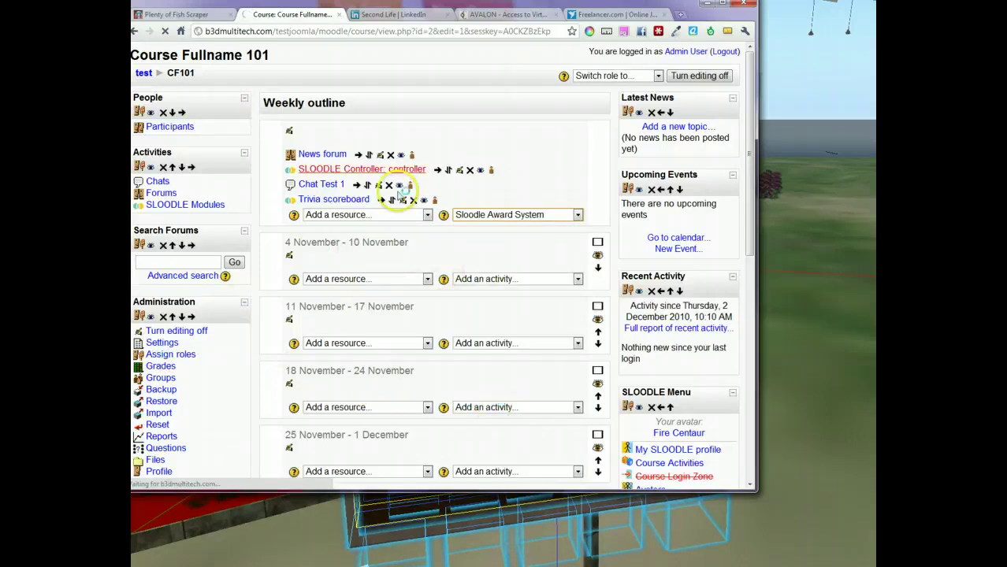
{"action": "left_click", "coordinate": [372, 167]}
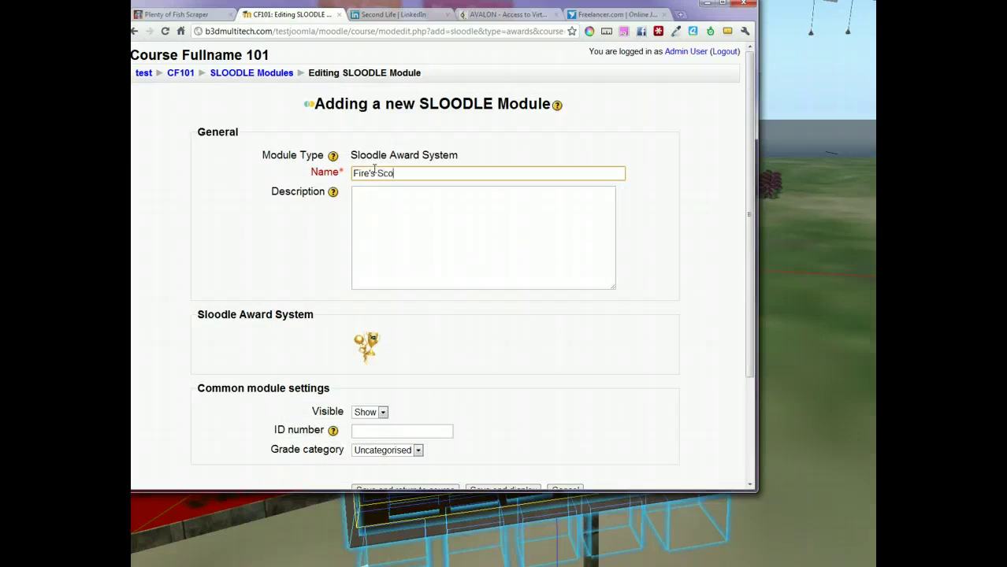
{"action": "scroll", "coordinate": [387, 206], "scroll_direction": "down", "scroll_amount": 3}
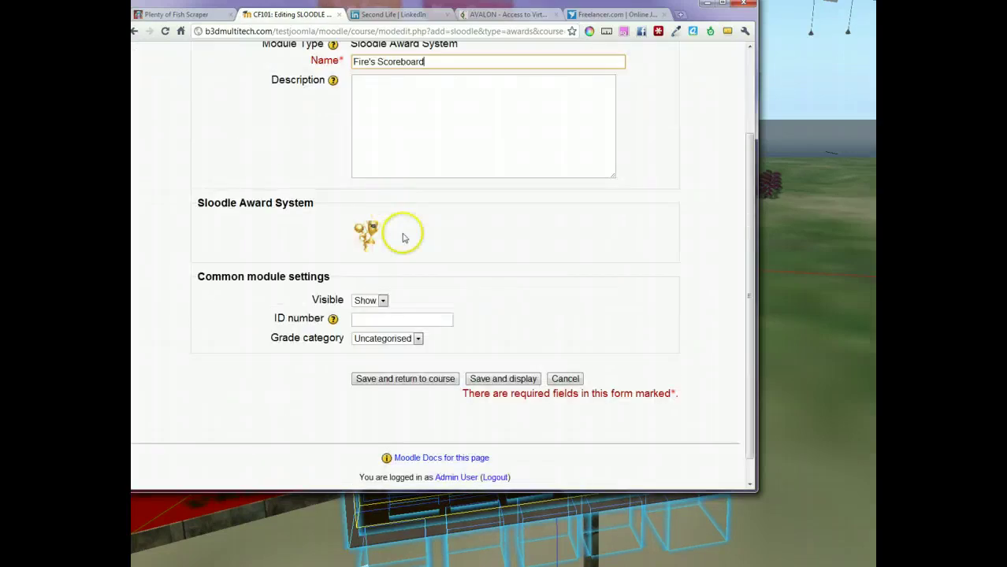
{"action": "left_click", "coordinate": [428, 383]}
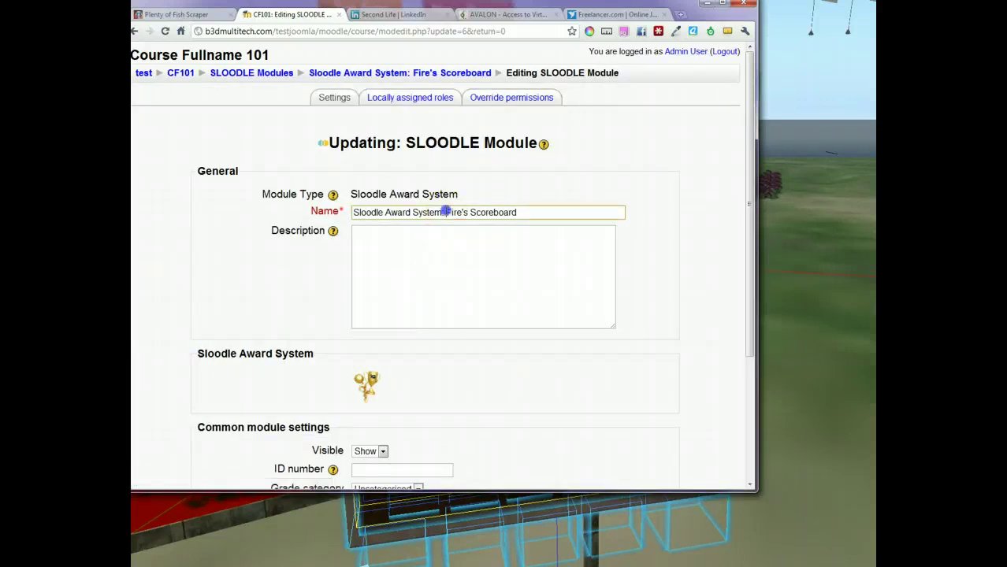
- Remove the "Sloodle Award System:" prefix from the activity's name, save back to the course and open Fire's Scoreboard
{"action": "left_click_drag", "start_coordinate": [445, 212], "coordinate": [308, 209]}
{"action": "key", "text": "Delete"}
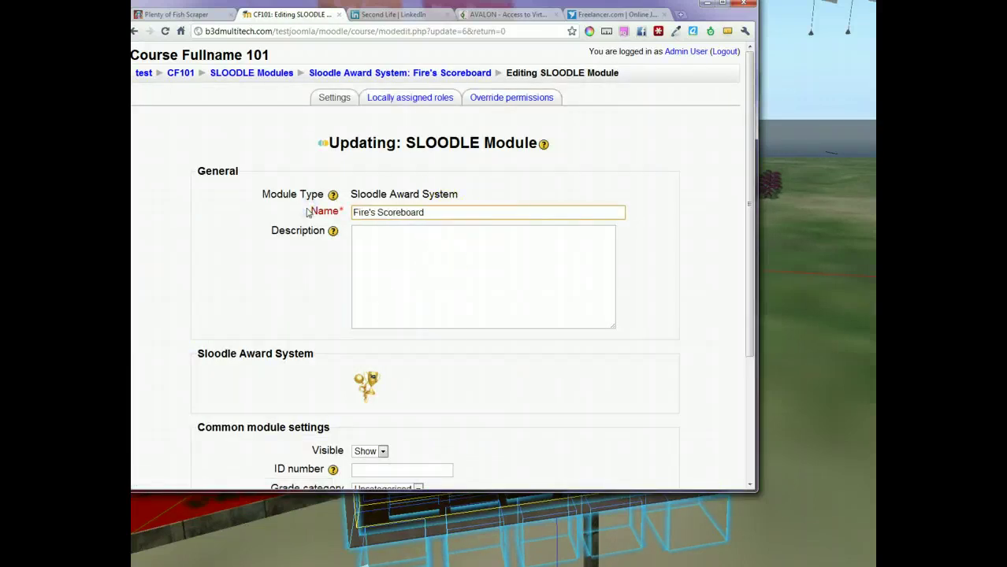
{"action": "scroll", "coordinate": [379, 315], "scroll_direction": "down", "scroll_amount": 3}
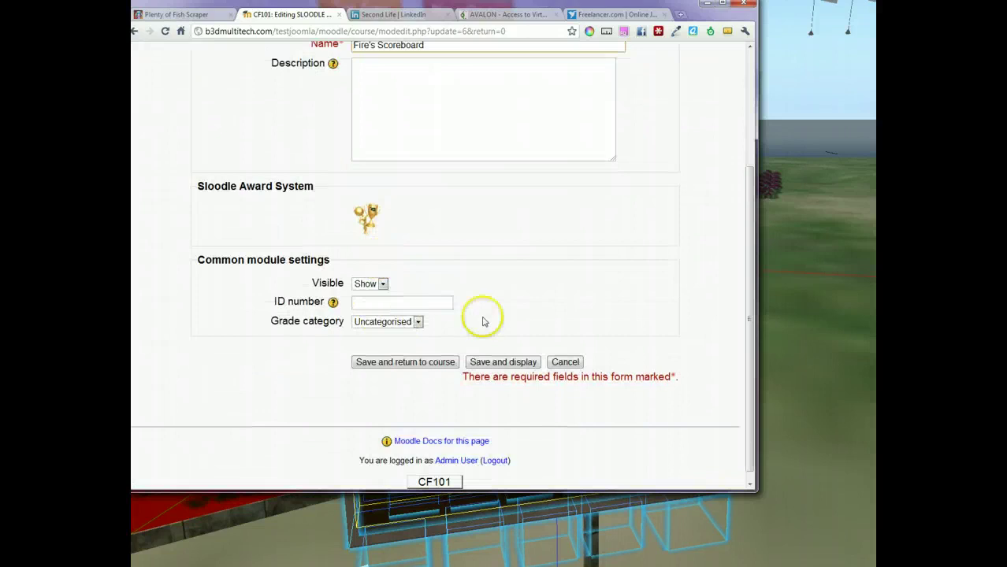
{"action": "left_click", "coordinate": [433, 365]}
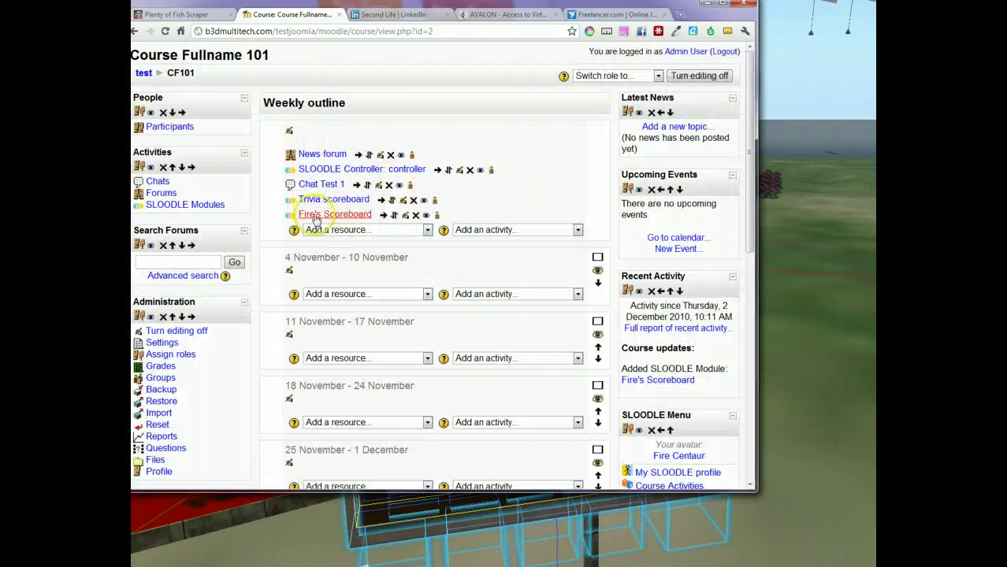
{"action": "left_click", "coordinate": [343, 216]}
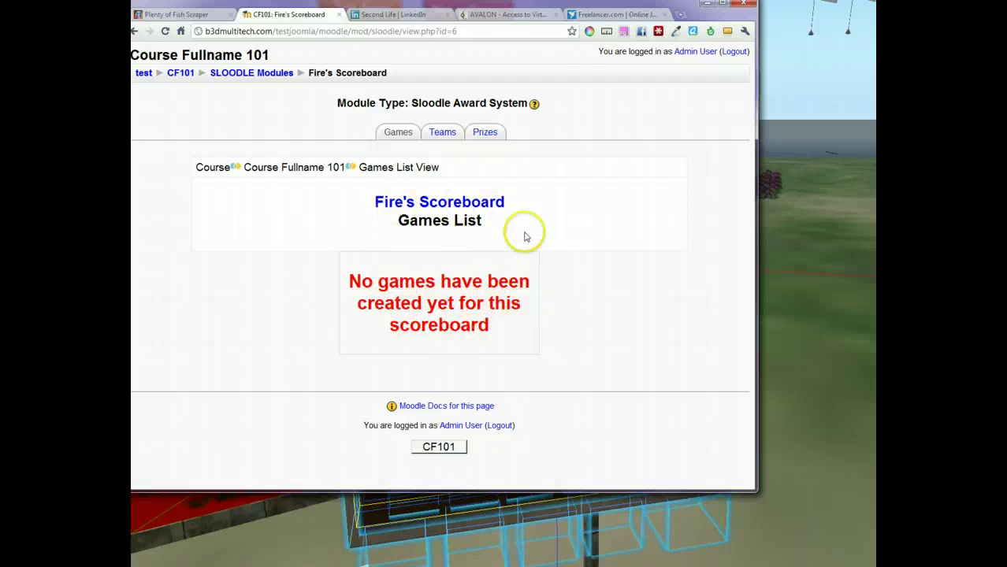
- Switch to Second Life, reopen the scoreboard for editing, reset its scripts and close the build window
{"action": "left_click", "coordinate": [339, 512]}
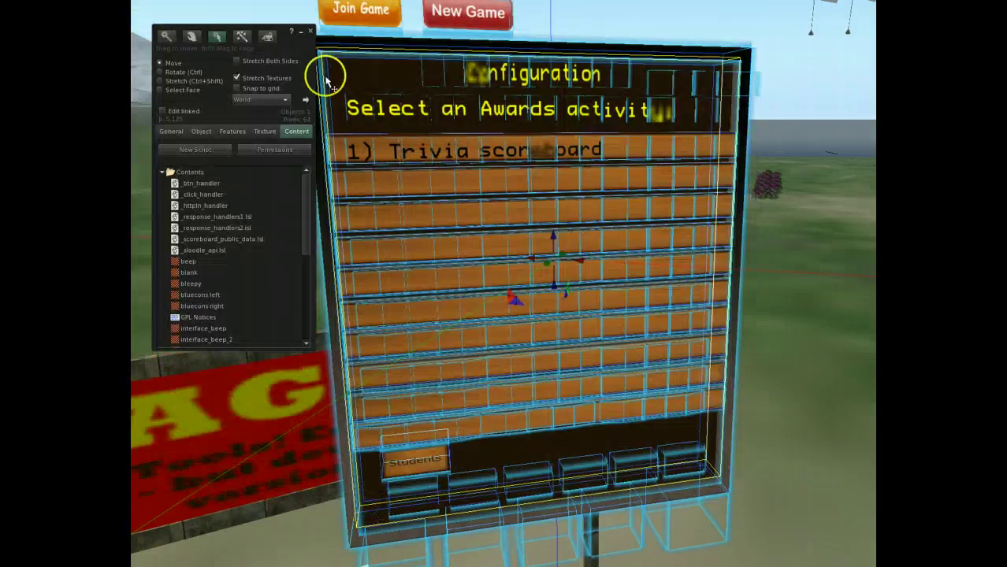
{"action": "left_click", "coordinate": [311, 30]}
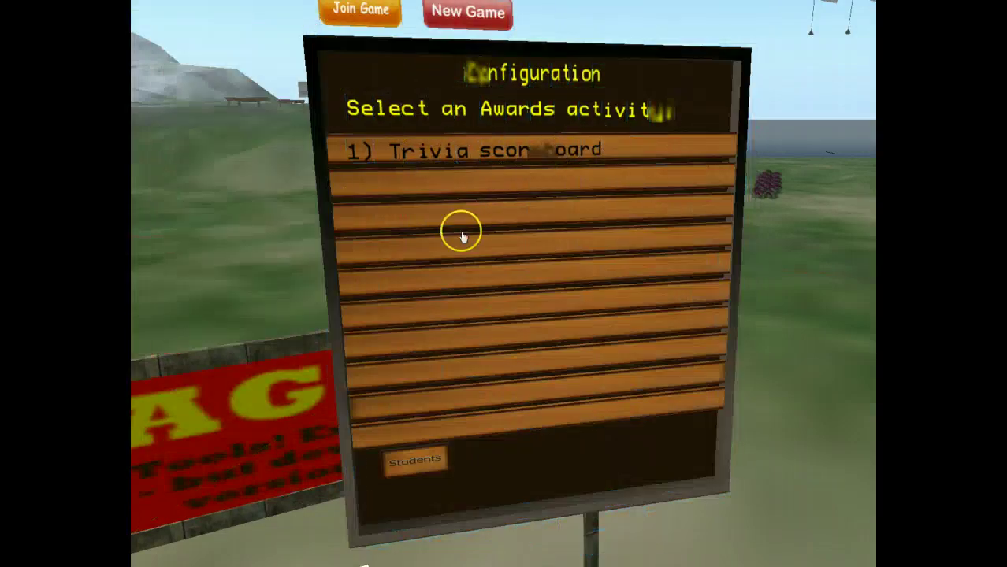
{"action": "right_click", "coordinate": [432, 198]}
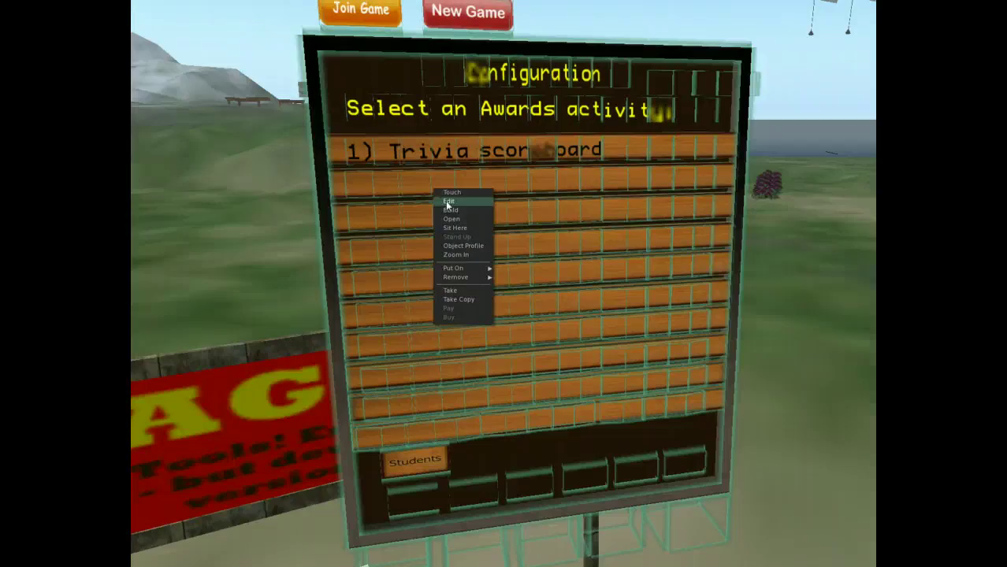
{"action": "left_click", "coordinate": [446, 205]}
{"action": "scroll", "coordinate": [435, 104], "scroll_direction": "down", "scroll_amount": 3}
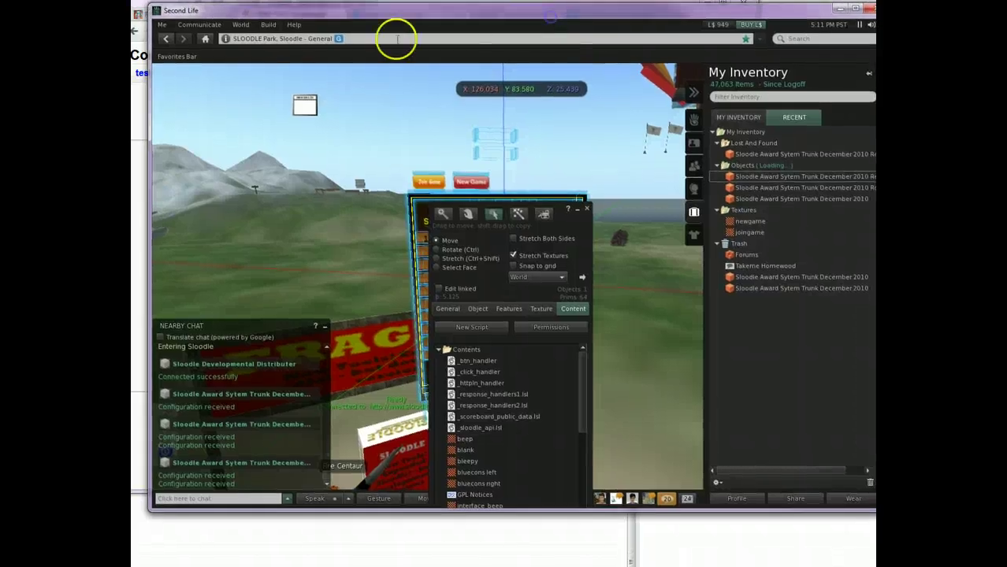
{"action": "left_click", "coordinate": [267, 24]}
{"action": "mouse_move", "coordinate": [296, 130]}
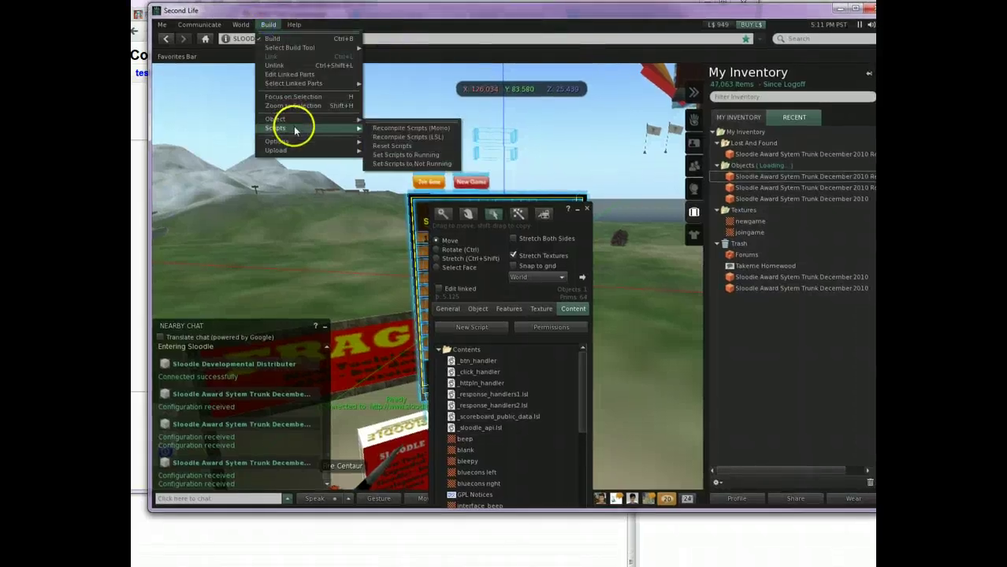
{"action": "left_click", "coordinate": [387, 146]}
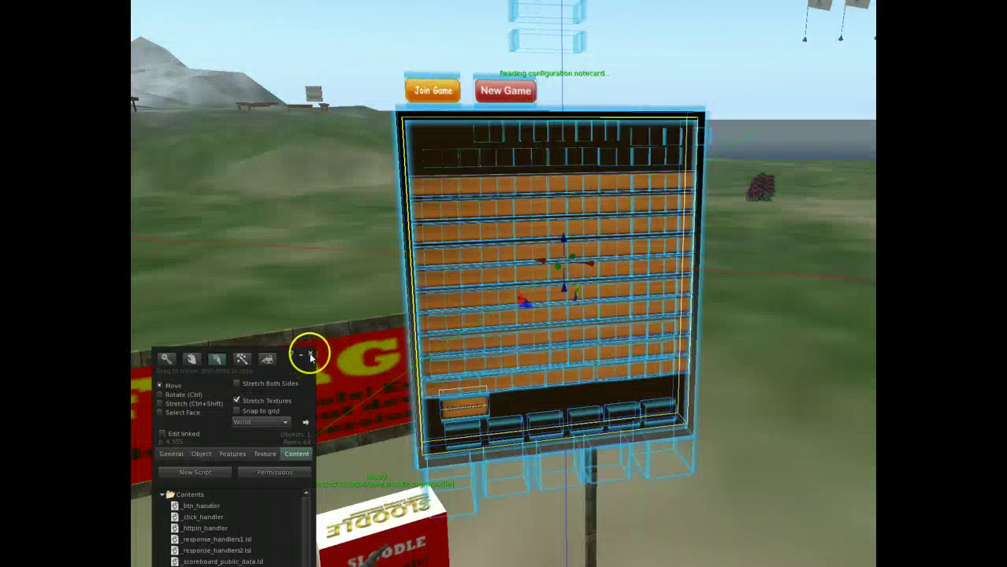
{"action": "left_click", "coordinate": [310, 357]}
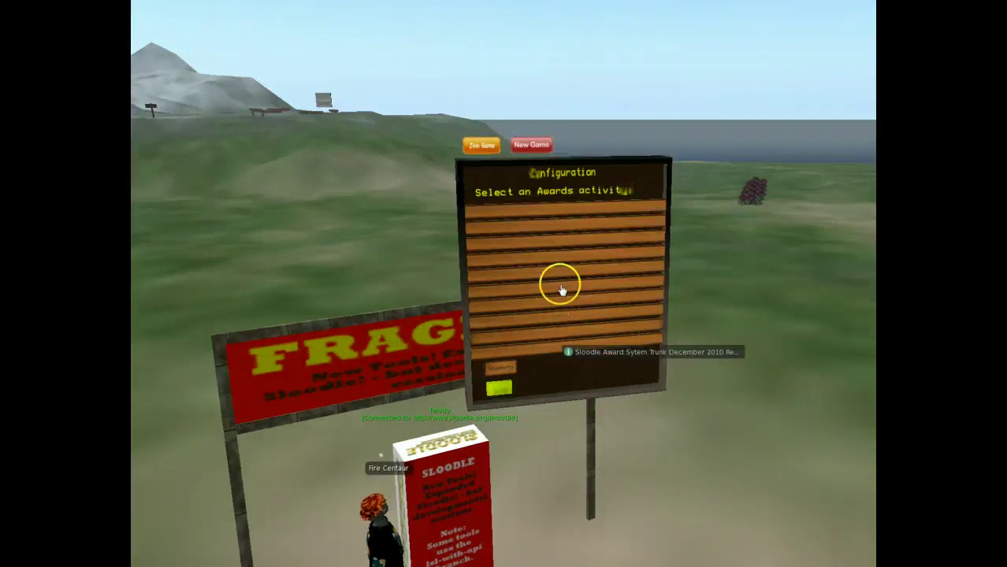
- Choose Fire's Scoreboard as the awards activity on the in-world scoreboard
{"action": "left_click", "coordinate": [533, 265]}
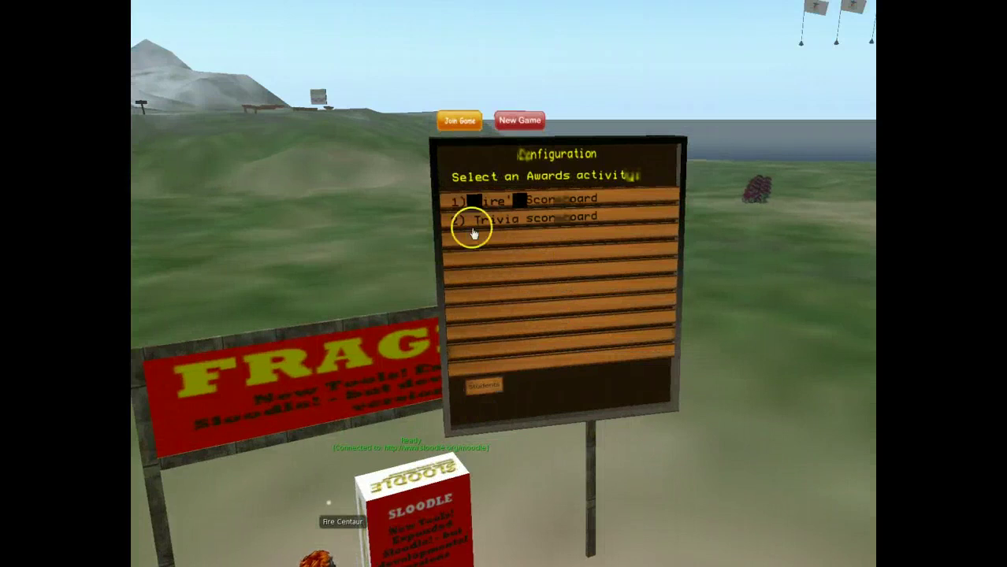
{"action": "scroll", "coordinate": [507, 215], "scroll_direction": "down", "scroll_amount": 2}
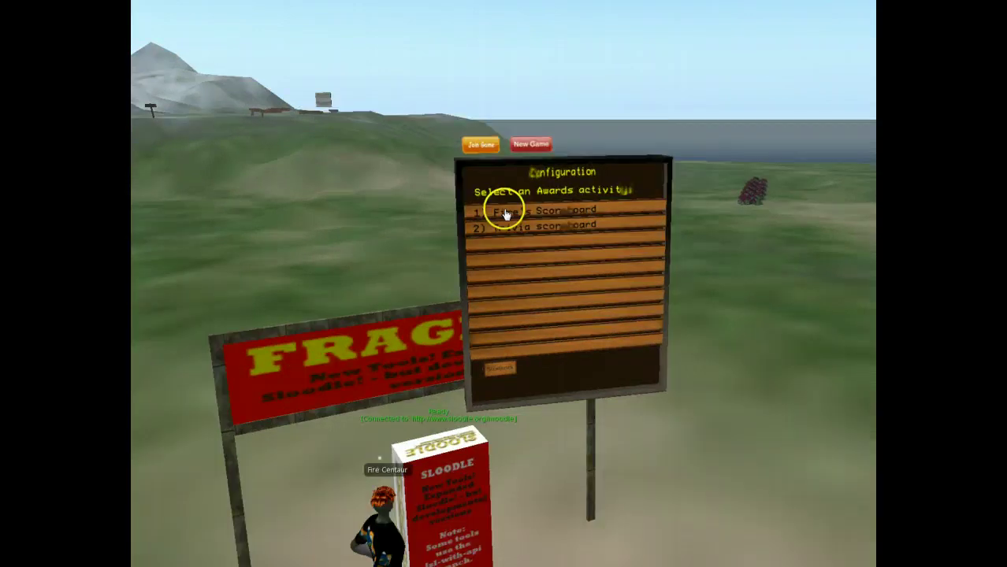
{"action": "scroll", "coordinate": [506, 214], "scroll_direction": "down", "scroll_amount": 1}
{"action": "left_click", "coordinate": [523, 222]}
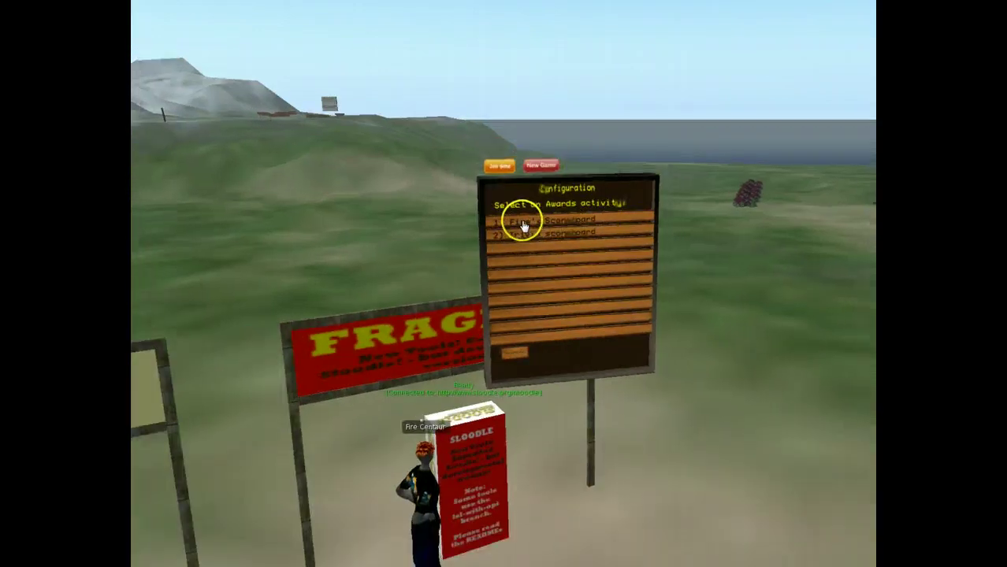
{"action": "left_click_drag", "start_coordinate": [553, 252], "coordinate": [591, 269]}
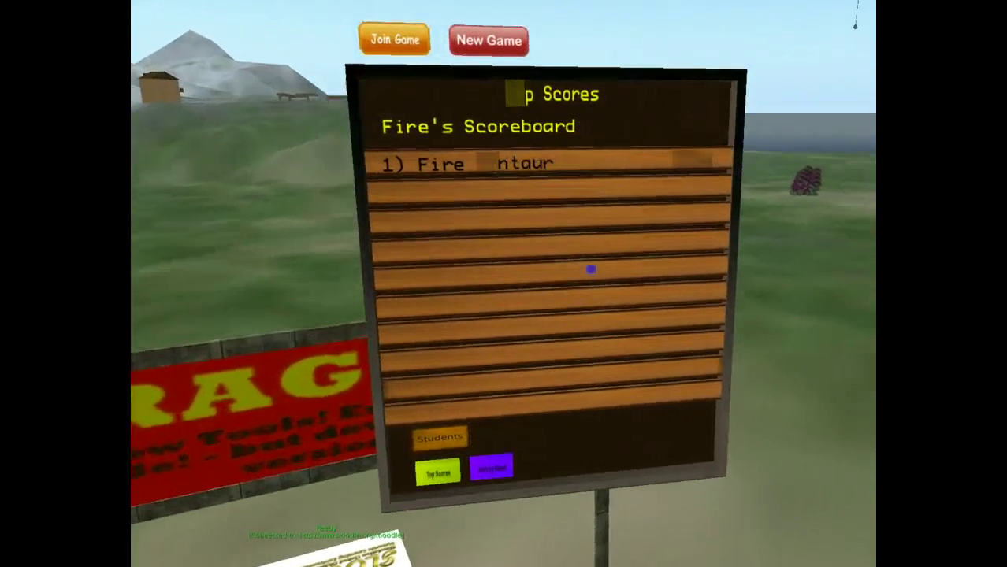
{"action": "left_click", "coordinate": [591, 269]}
{"action": "left_click_drag", "start_coordinate": [590, 269], "coordinate": [591, 269]}
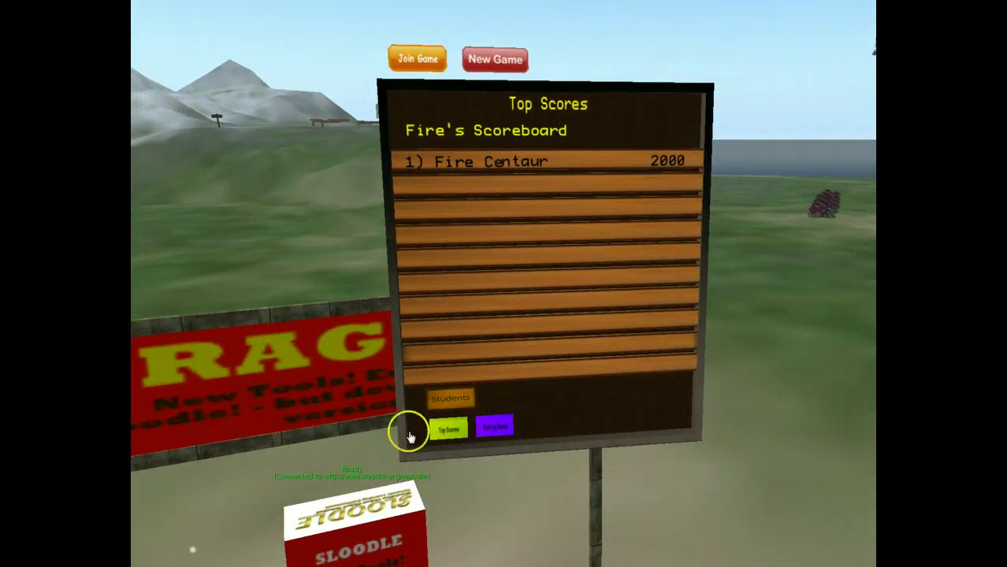
- Start a new game on the scoreboard, cancel the countdown and start the new game again
{"action": "left_click", "coordinate": [497, 61]}
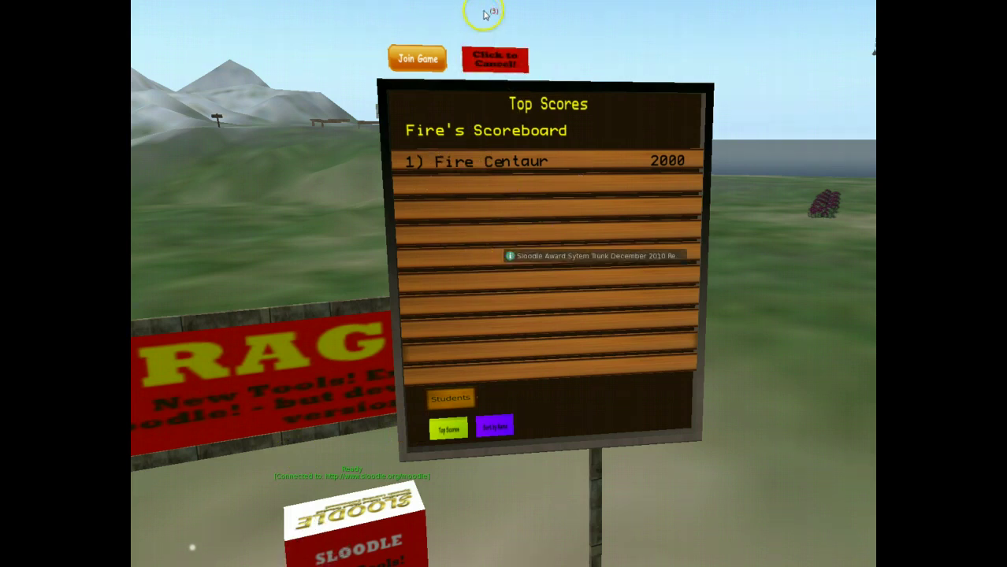
{"action": "left_click", "coordinate": [496, 64]}
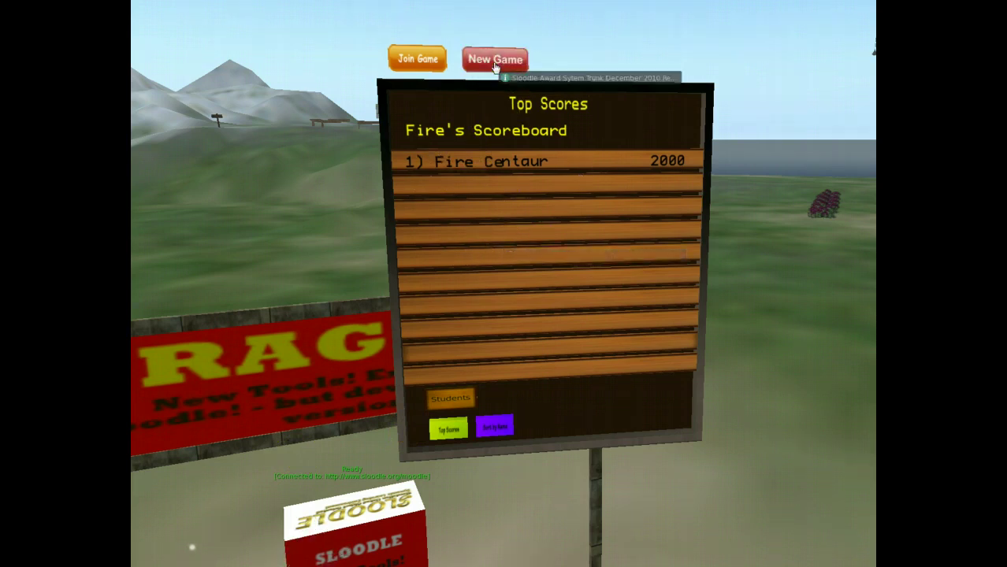
{"action": "left_click", "coordinate": [486, 64]}
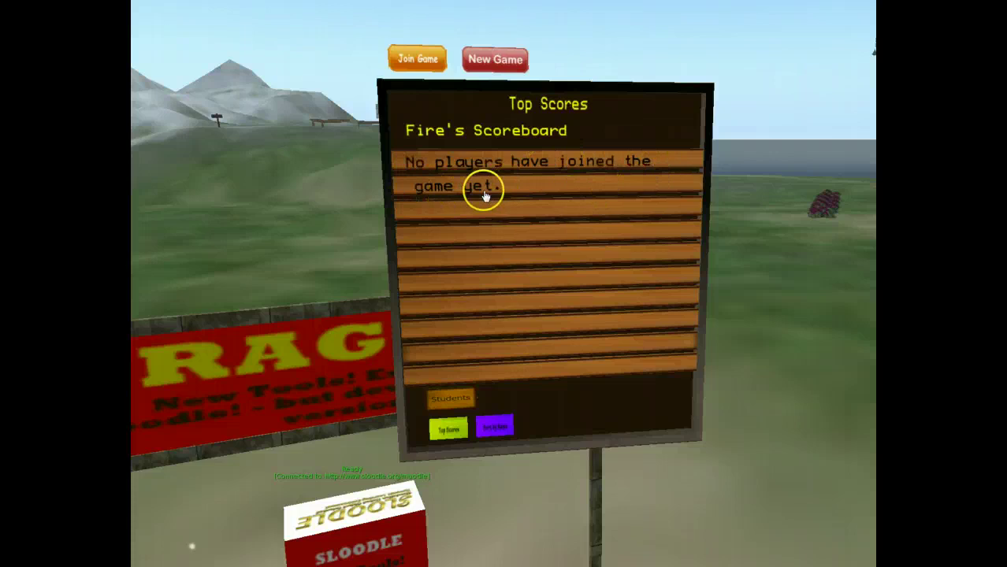
- Join the new game on the scoreboard with the avatar
{"action": "scroll", "coordinate": [516, 353], "scroll_direction": "down", "scroll_amount": 3}
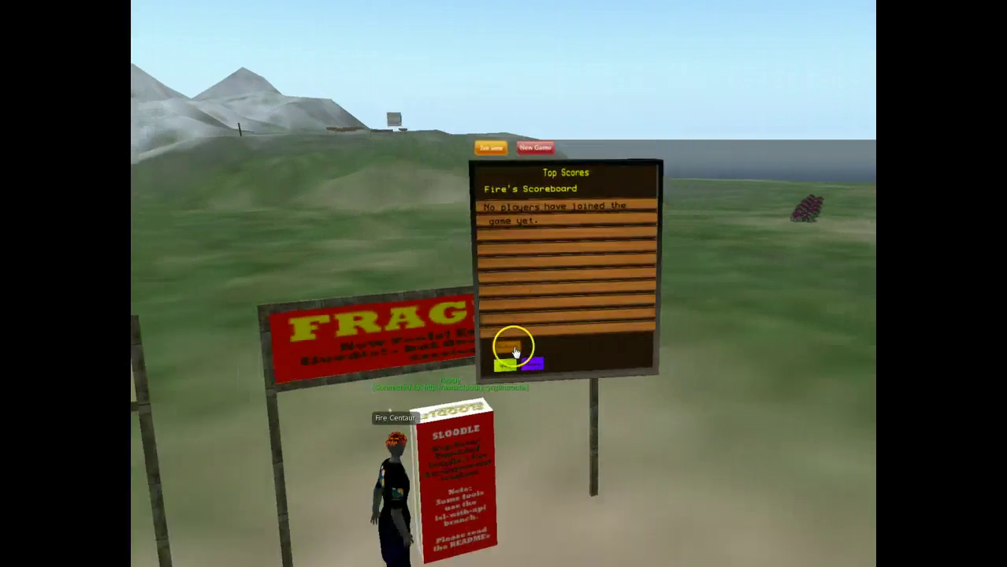
{"action": "scroll", "coordinate": [496, 164], "scroll_direction": "up", "scroll_amount": 1}
{"action": "left_click", "coordinate": [475, 123]}
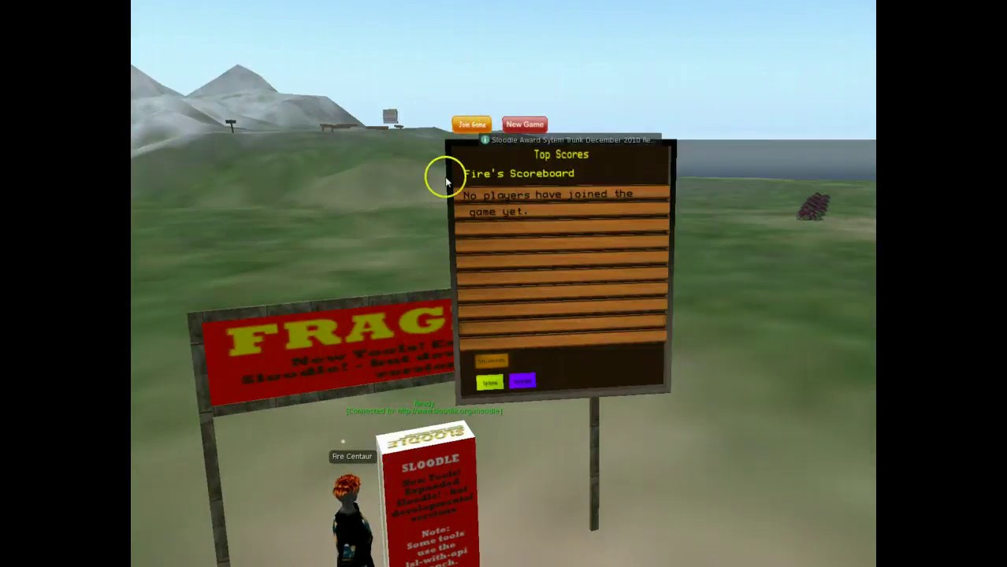
{"action": "scroll", "coordinate": [458, 185], "scroll_direction": "up", "scroll_amount": 3}
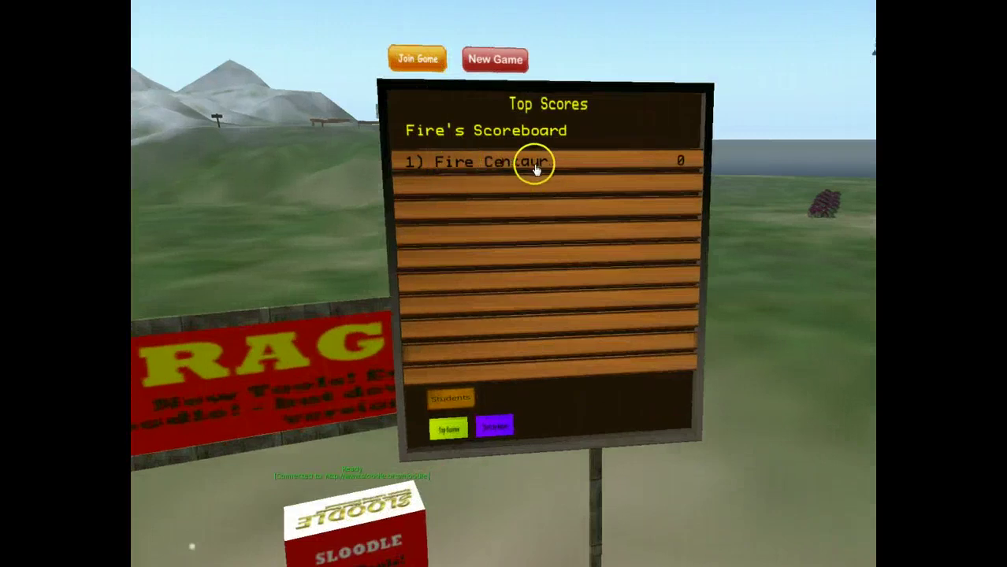
{"action": "scroll", "coordinate": [593, 174], "scroll_direction": "down", "scroll_amount": 3}
{"action": "scroll", "coordinate": [588, 197], "scroll_direction": "up", "scroll_amount": 3}
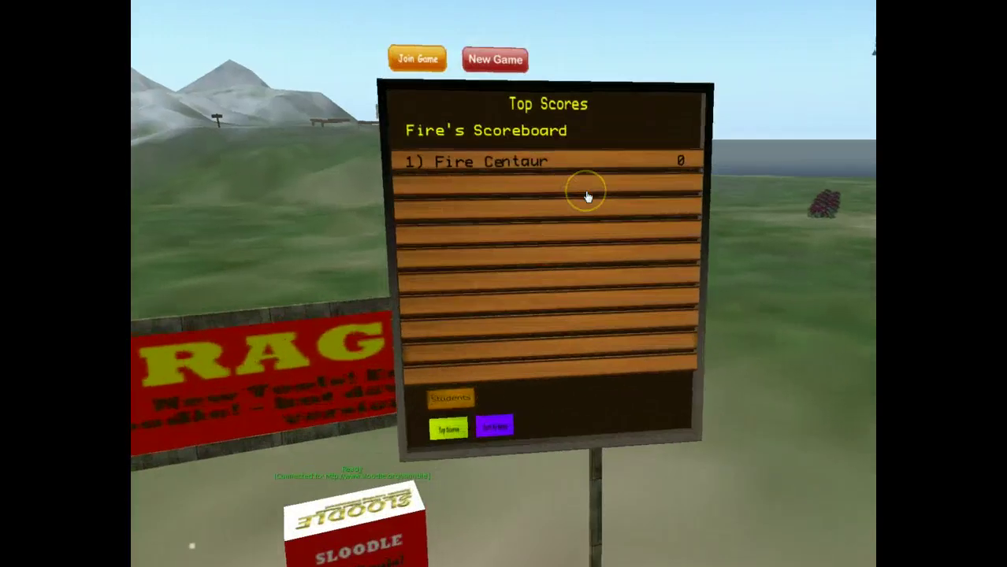
- Award the player listed on the scoreboard 100 points and another 500 points, moving the points dialog clear of the player's row
{"action": "scroll", "coordinate": [587, 197], "scroll_direction": "up", "scroll_amount": 2}
{"action": "left_click", "coordinate": [486, 142]}
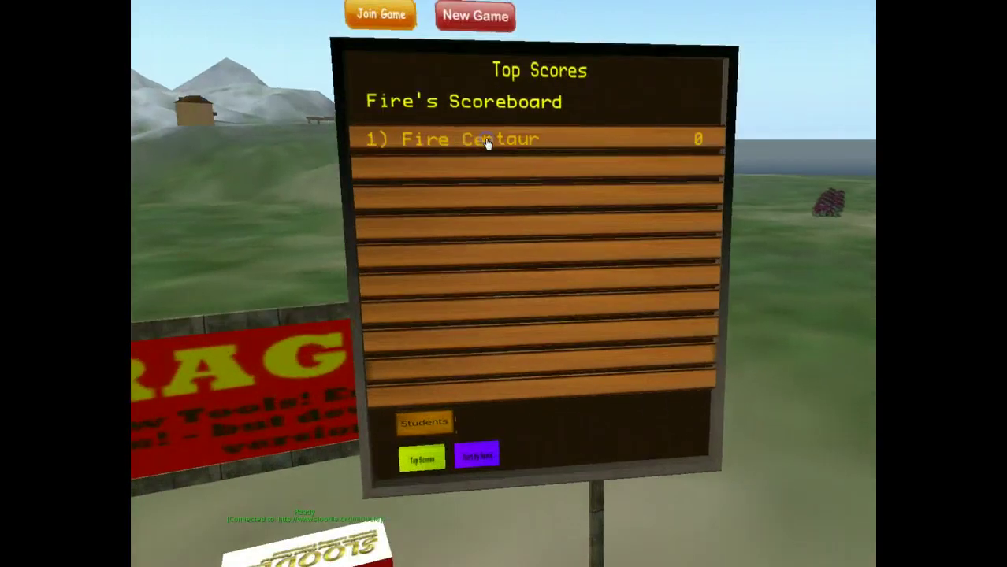
{"action": "left_click_drag", "start_coordinate": [692, 427], "coordinate": [701, 273]}
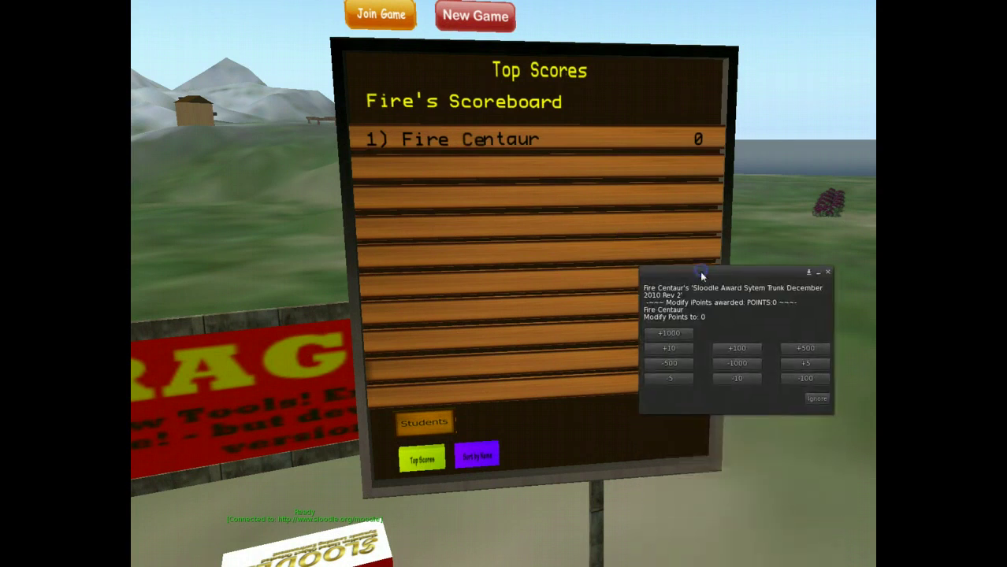
{"action": "left_click", "coordinate": [745, 351]}
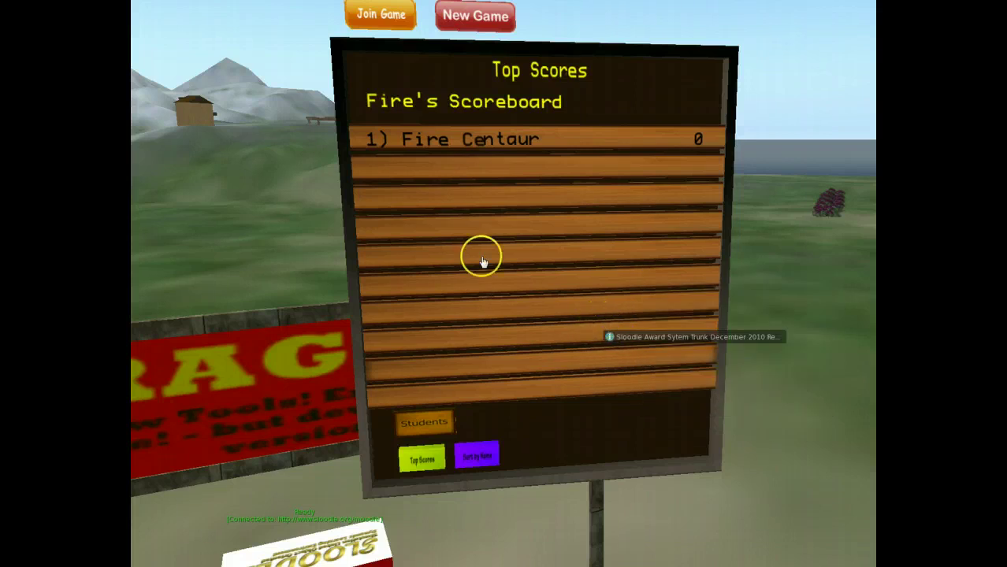
{"action": "left_click", "coordinate": [478, 140]}
{"action": "left_click", "coordinate": [794, 348]}
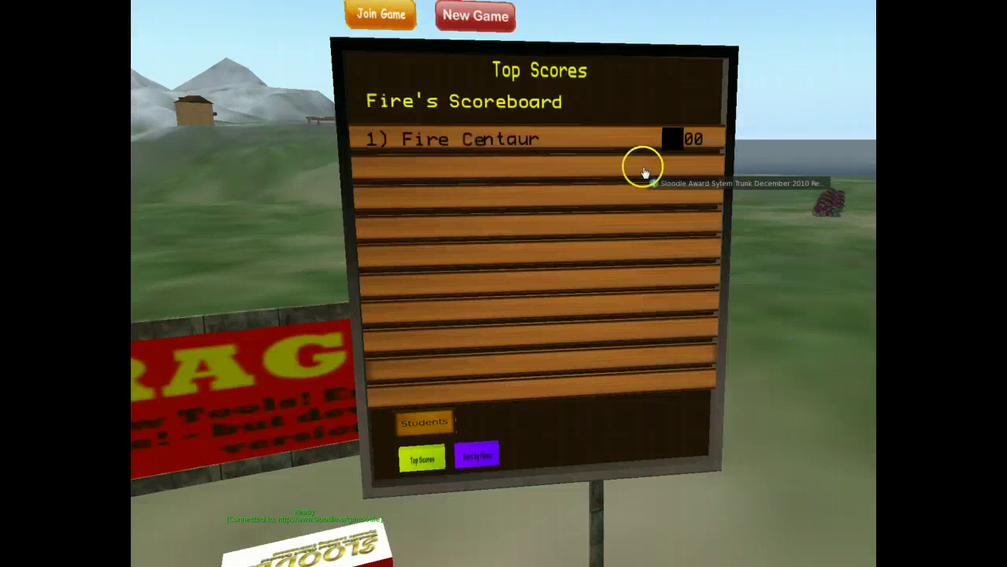
- Deduct 100 points from the player listed on the scoreboard
{"action": "left_click", "coordinate": [467, 139]}
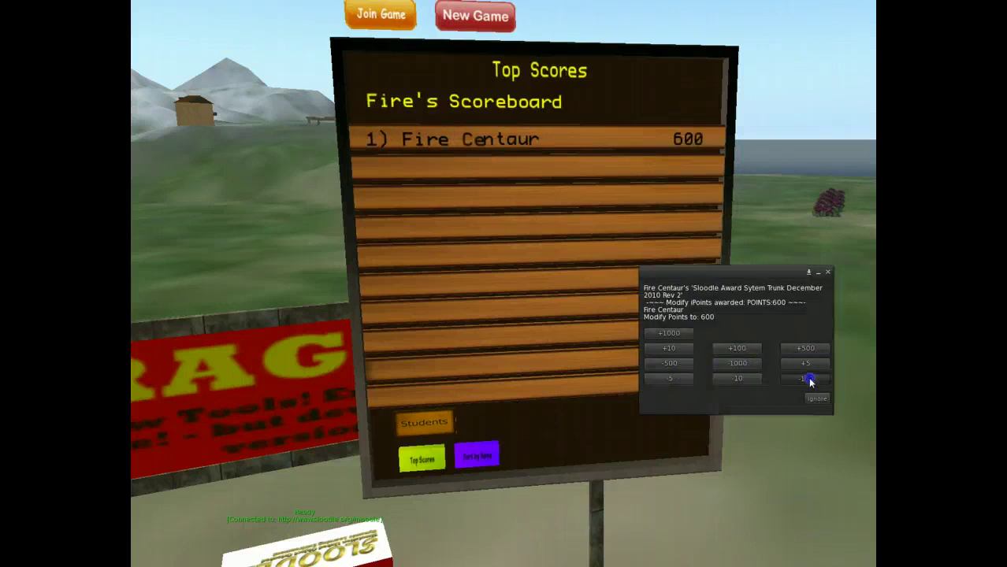
{"action": "left_click", "coordinate": [807, 383]}
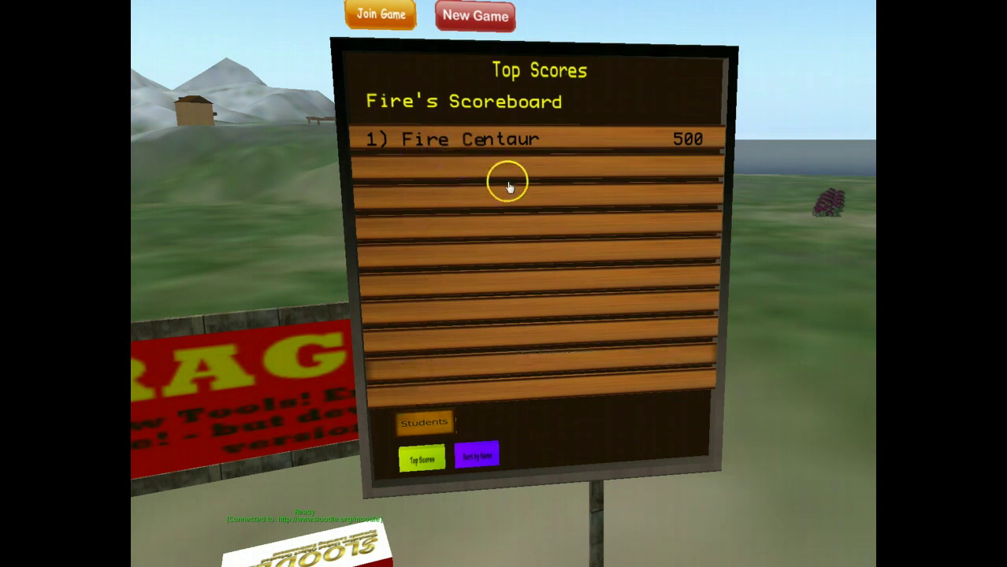
{"action": "scroll", "coordinate": [509, 186], "scroll_direction": "down", "scroll_amount": 2}
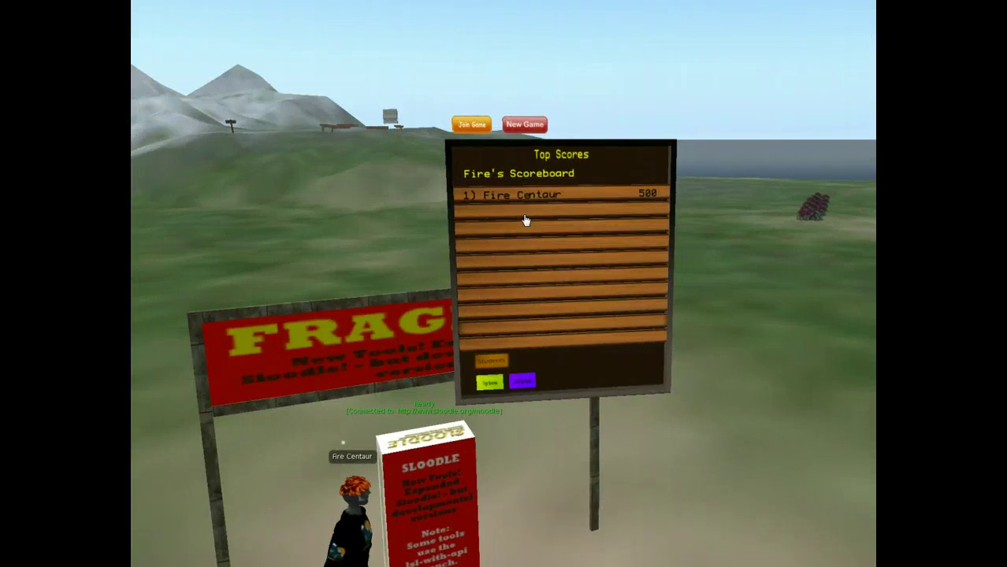
- Switch to Moodle in the browser, view the details of game 42 in course CF101's Fire's Scoreboard activity, and return to Second Life
{"action": "left_click_drag", "start_coordinate": [532, 269], "coordinate": [590, 272]}
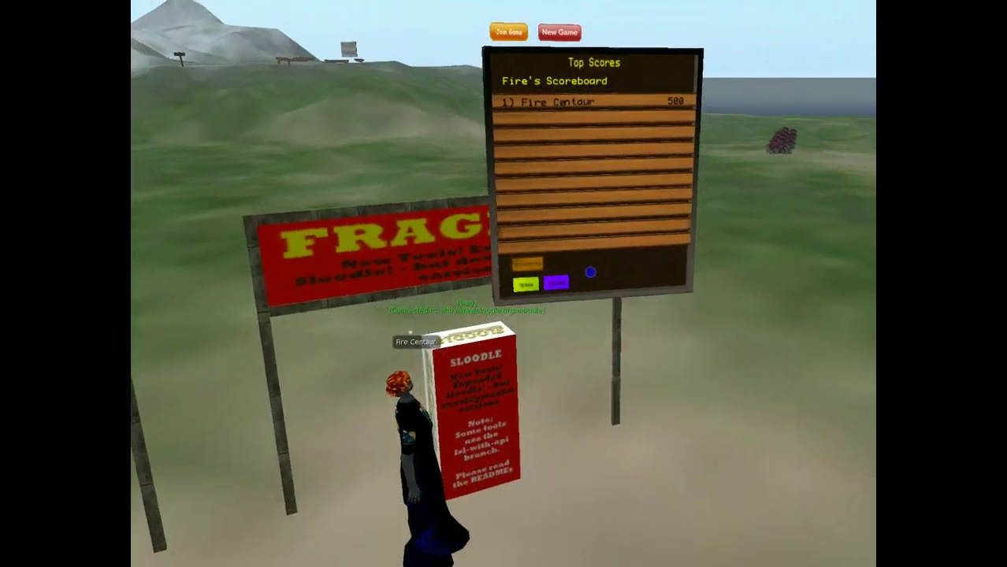
{"action": "key", "text": "alt+Tab"}
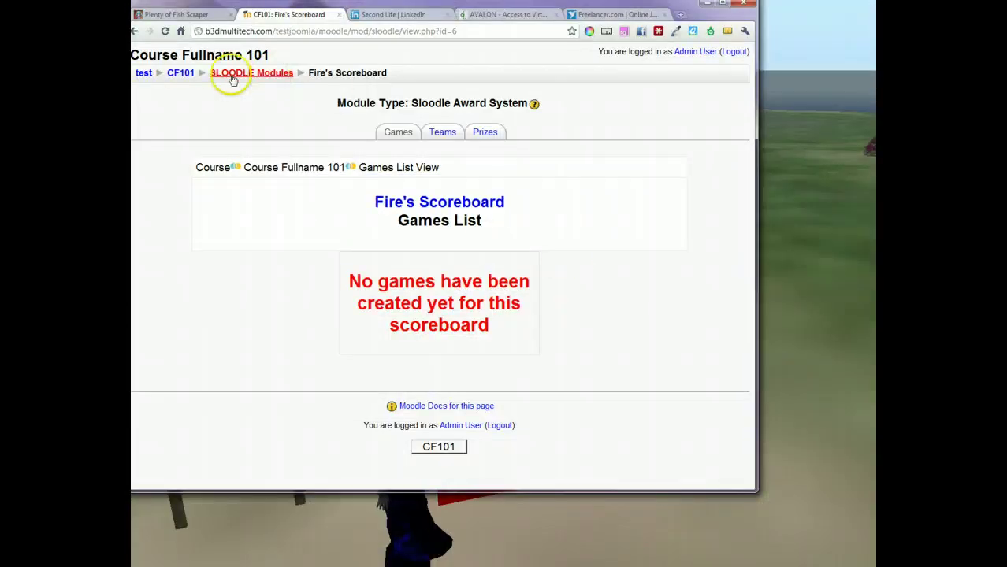
{"action": "left_click", "coordinate": [181, 73]}
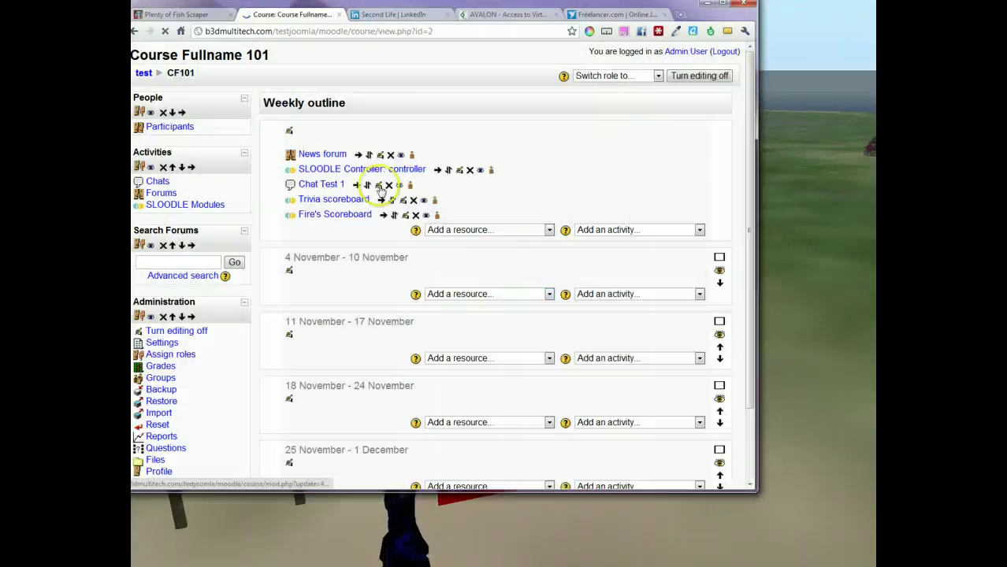
{"action": "left_click", "coordinate": [331, 215]}
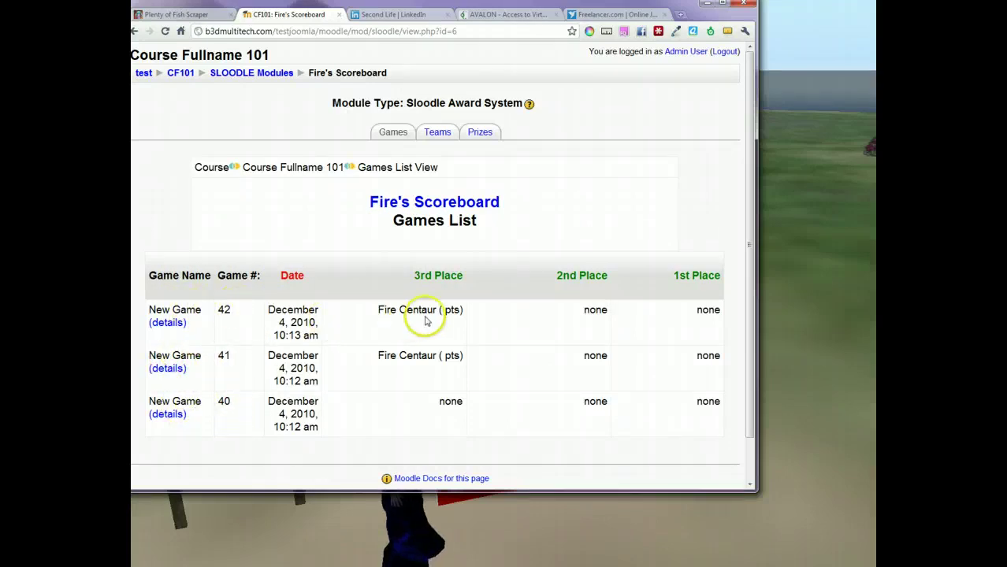
{"action": "left_click", "coordinate": [167, 323]}
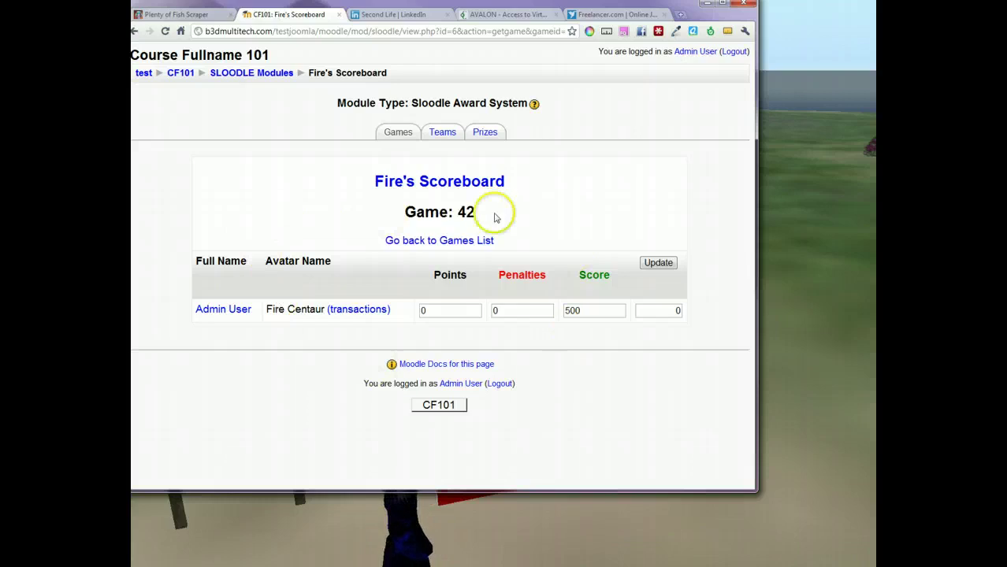
{"action": "left_click", "coordinate": [836, 289]}
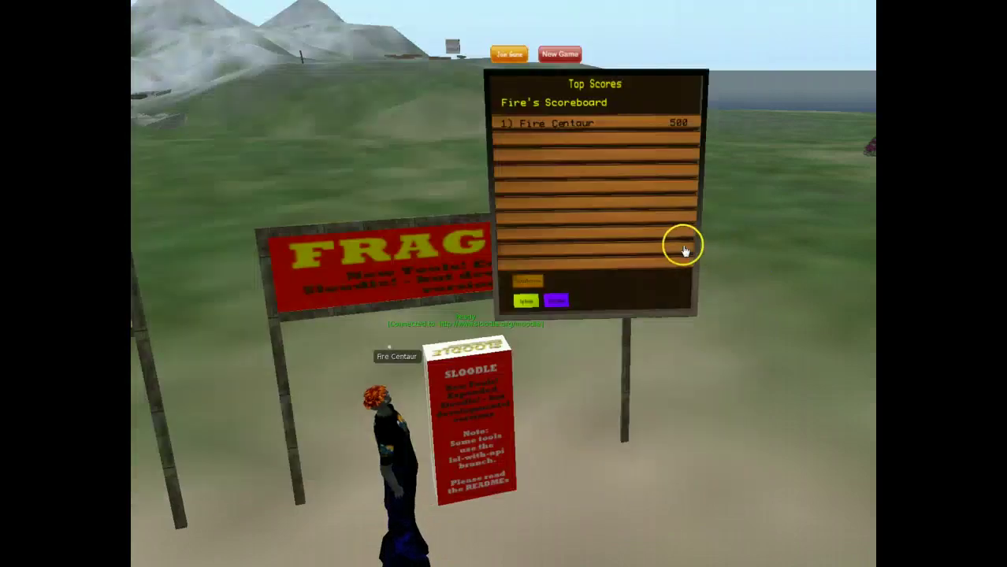